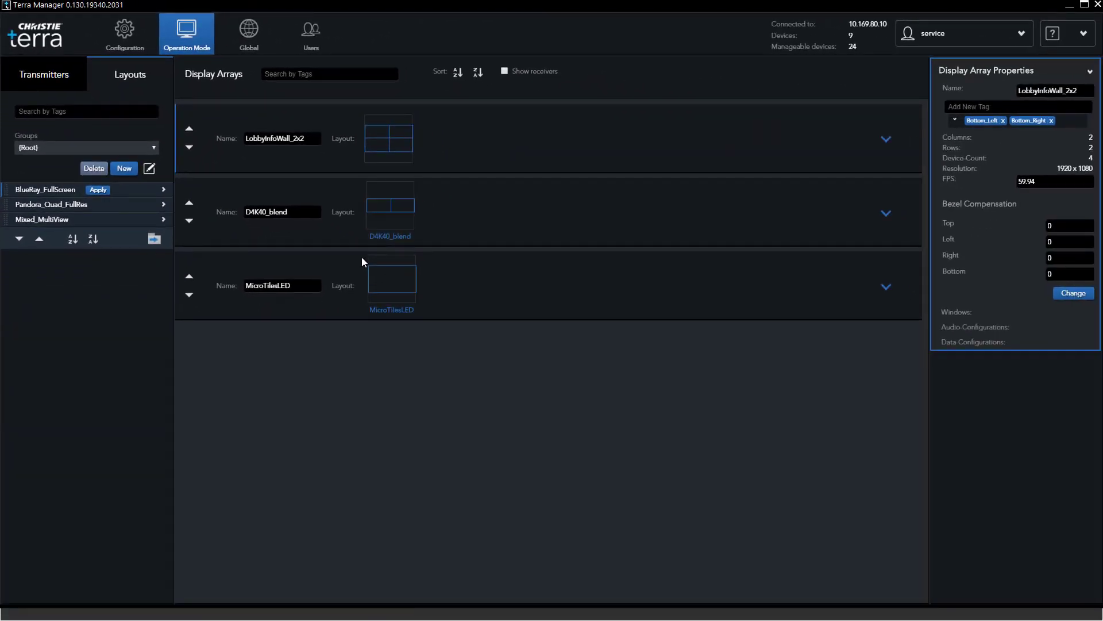
- Leave Terra Manager's three-layout setup for the Terra_Tutorial.wd project in Widget Designer
key("alt+Tab")
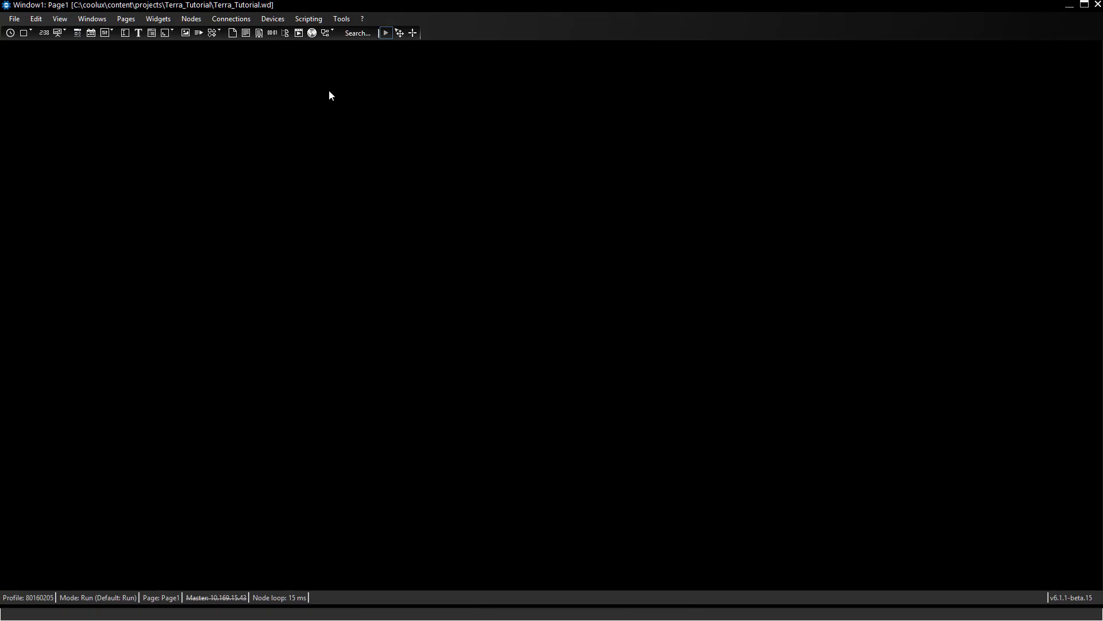
- Create an enabled Terra device Terra1 at IP 10.169.80.10 under Devices > Configuration and apply it
left_click(285, 24)
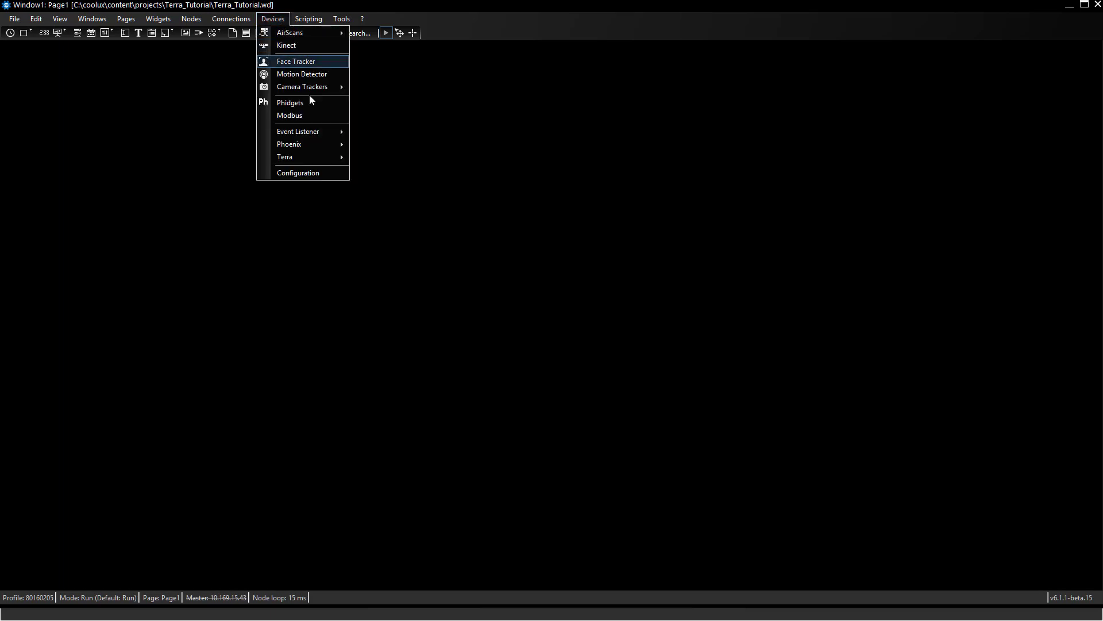
left_click(324, 173)
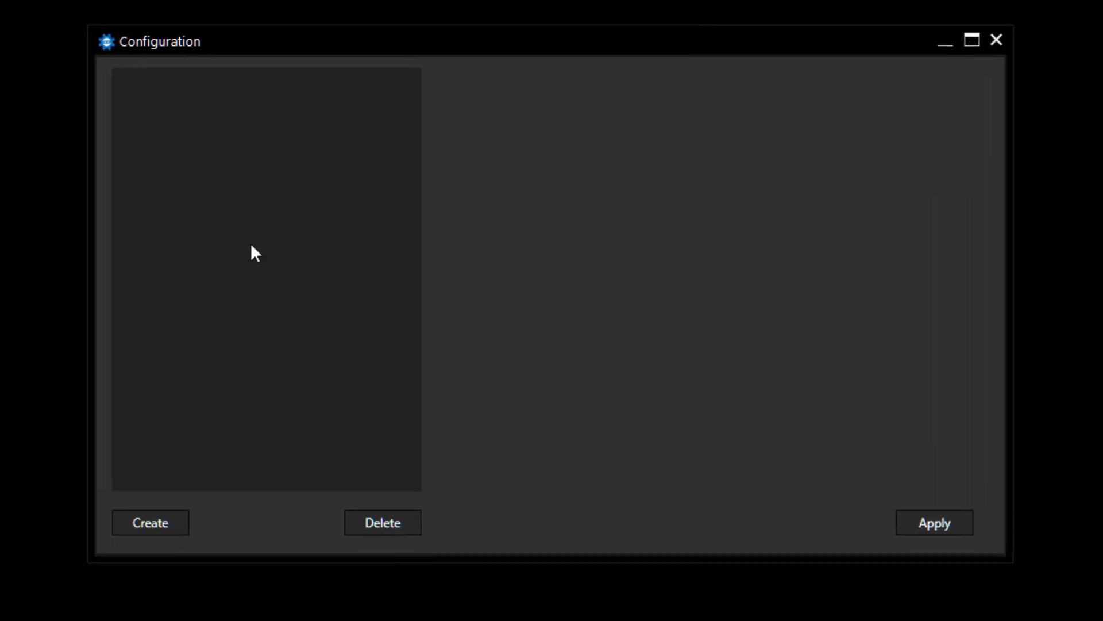
left_click(169, 522)
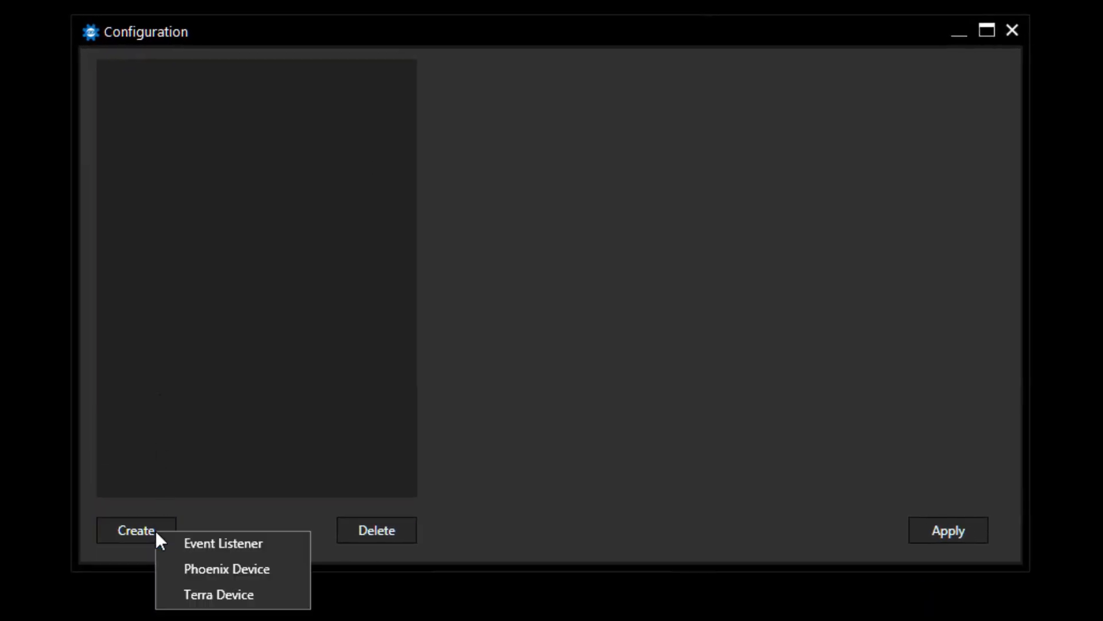
left_click(256, 589)
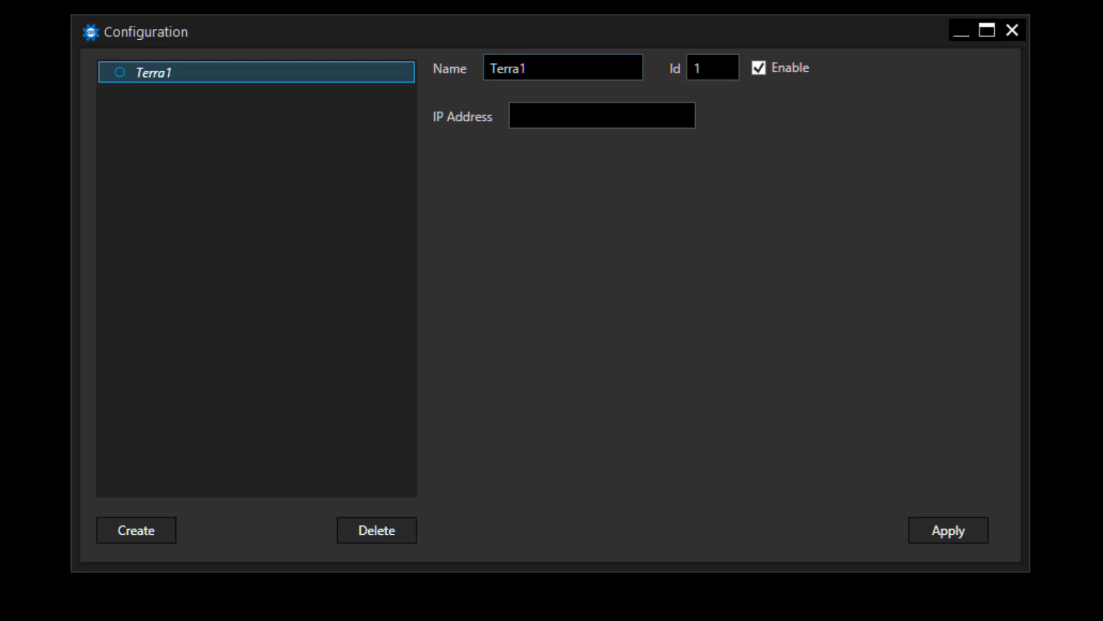
left_click(790, 72)
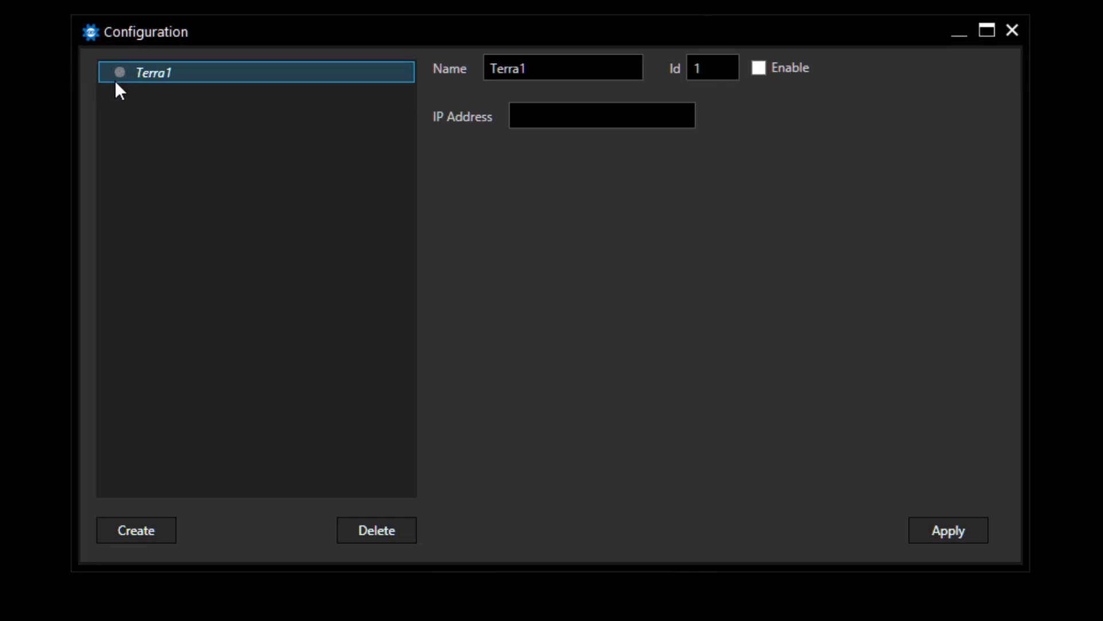
left_click(788, 75)
type(".169.80.10")
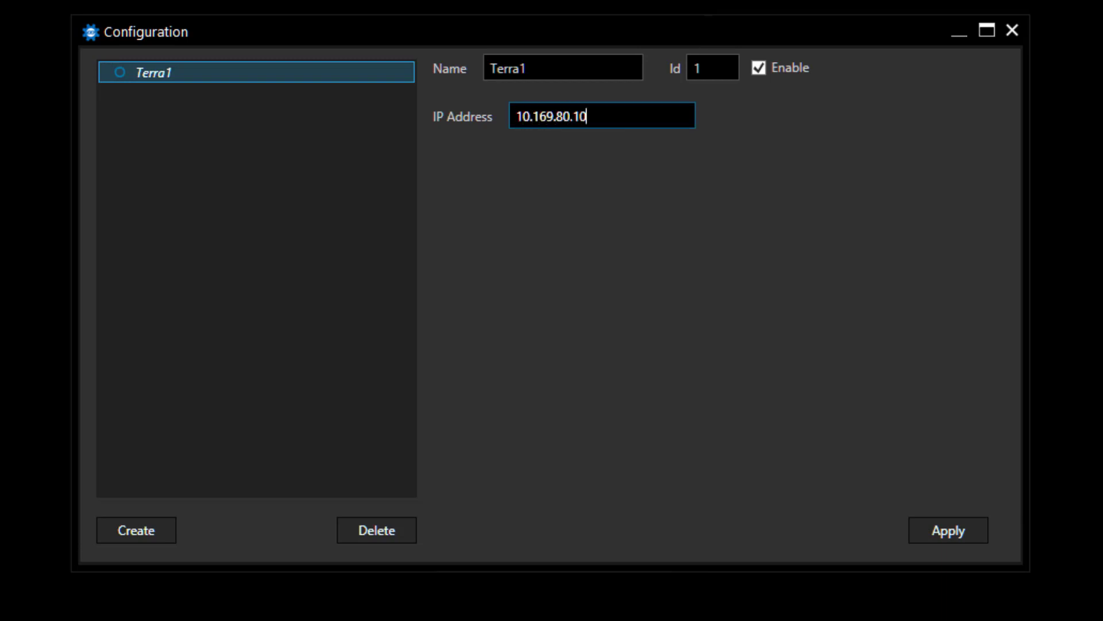
left_click(956, 530)
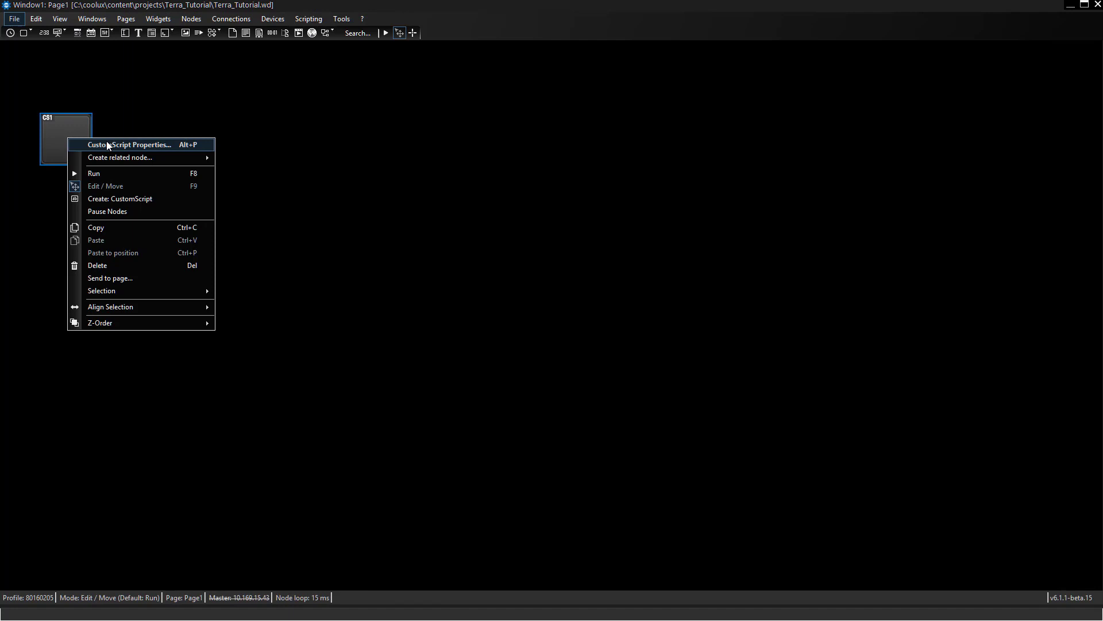
- Open CS1's properties and start its On Press Script with Terra1.ApplyLayout
left_click(108, 146)
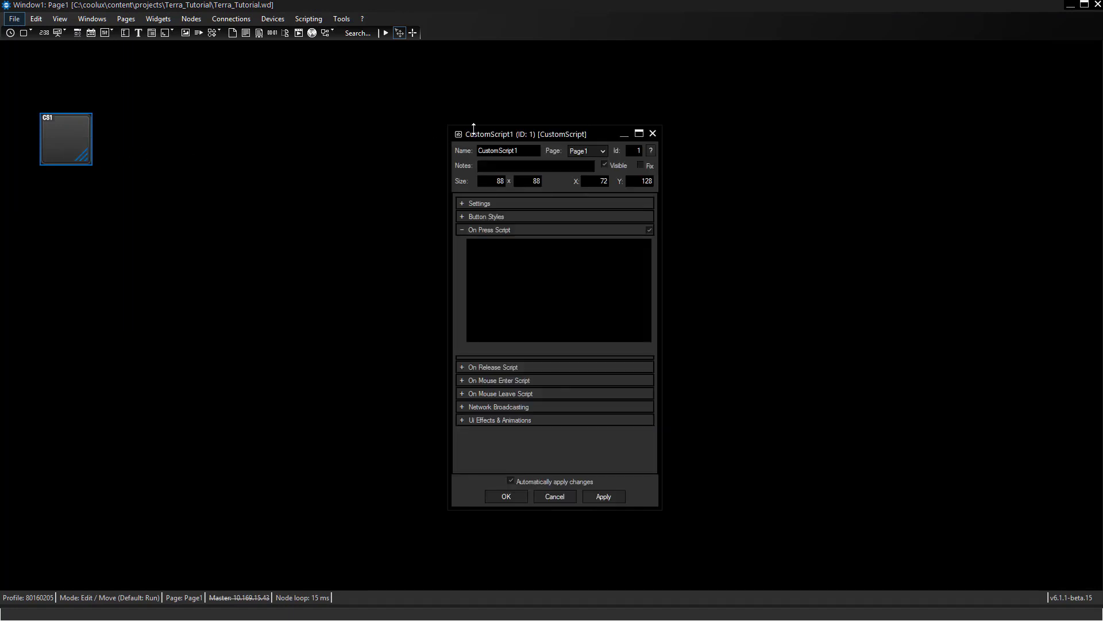
left_click_drag(485, 134, 139, 98)
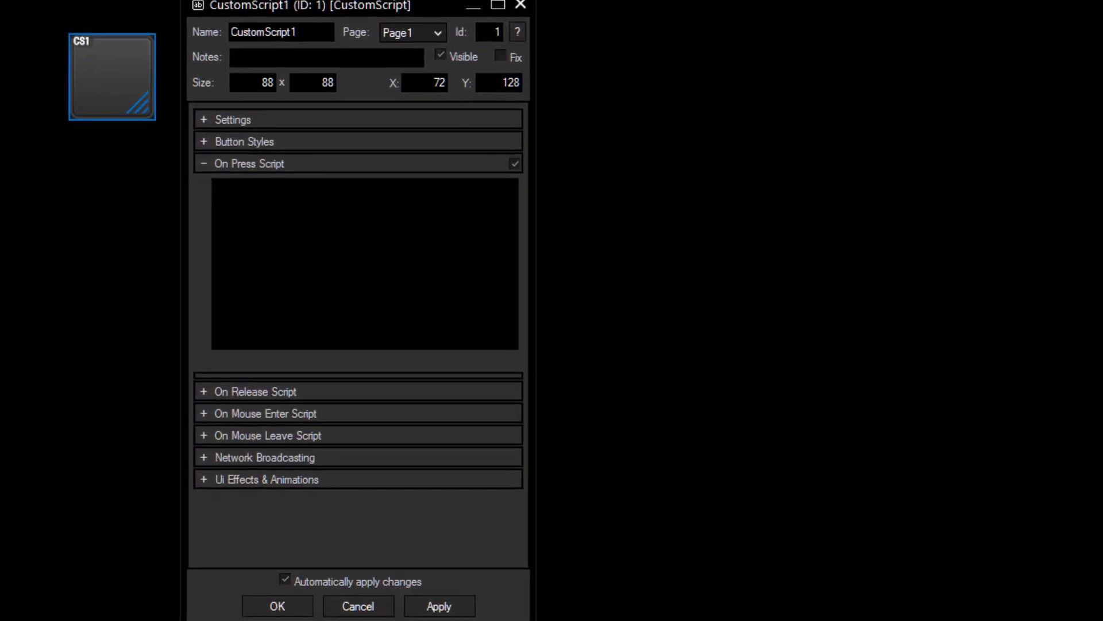
type("terr")
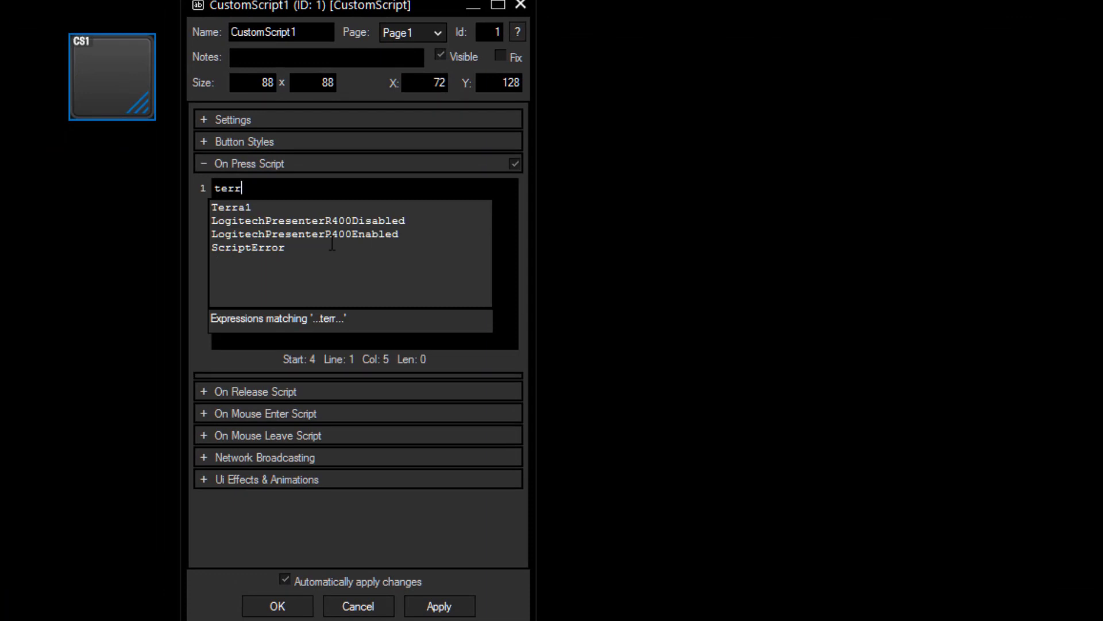
key("Down")
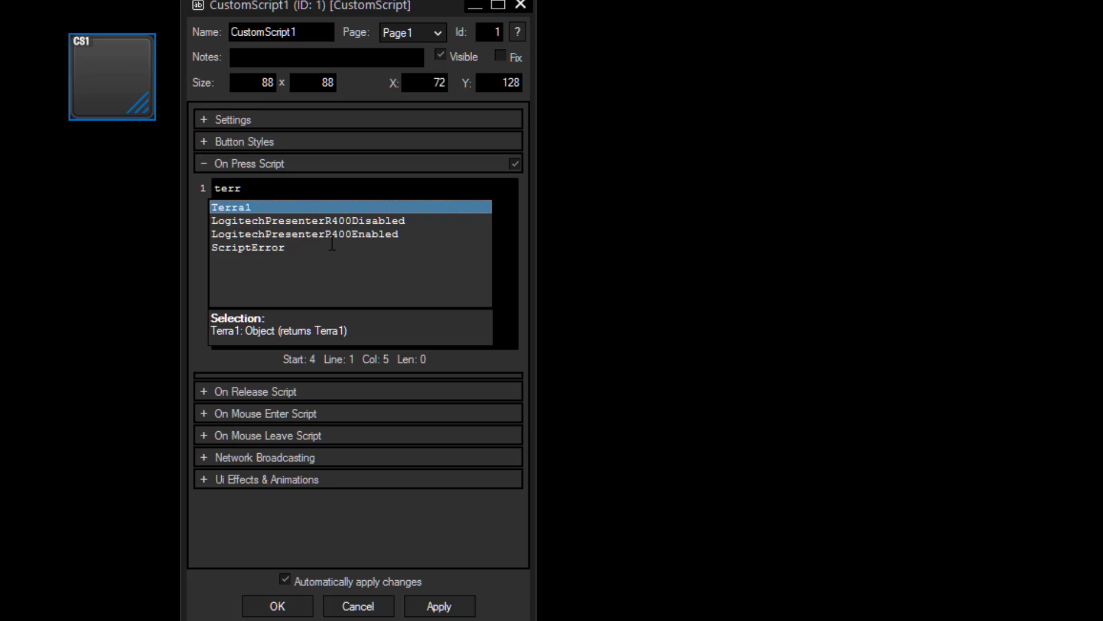
type(".")
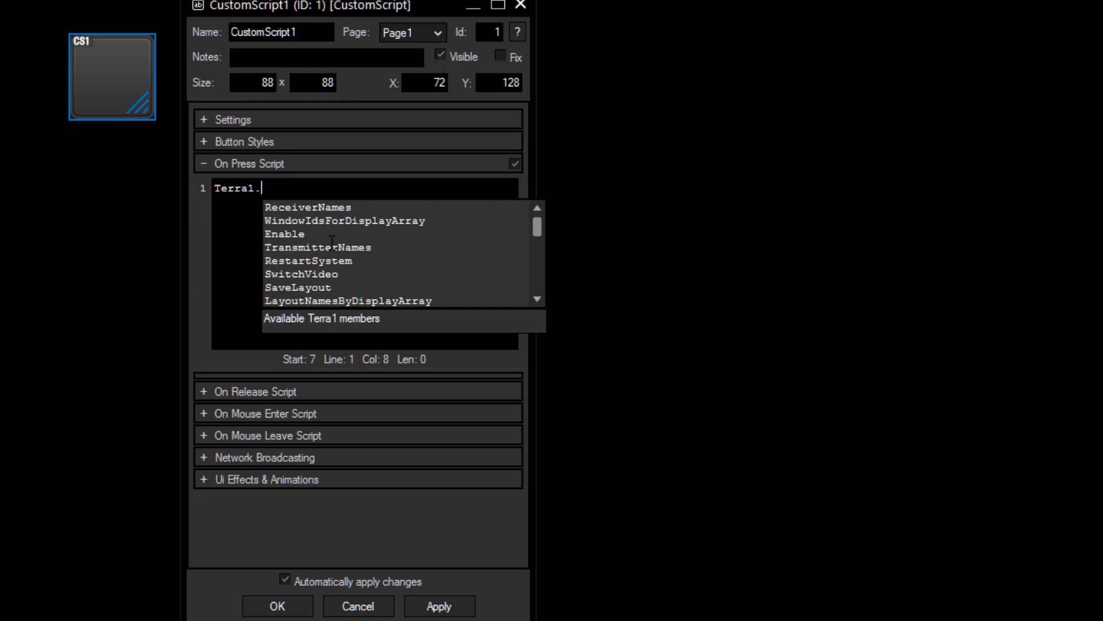
key("Down")
key("Down")
key("Down")
key("Down")
key("Down")
key("Down")
key("Down")
key("Down")
key("Down")
key("Down")
key("Down")
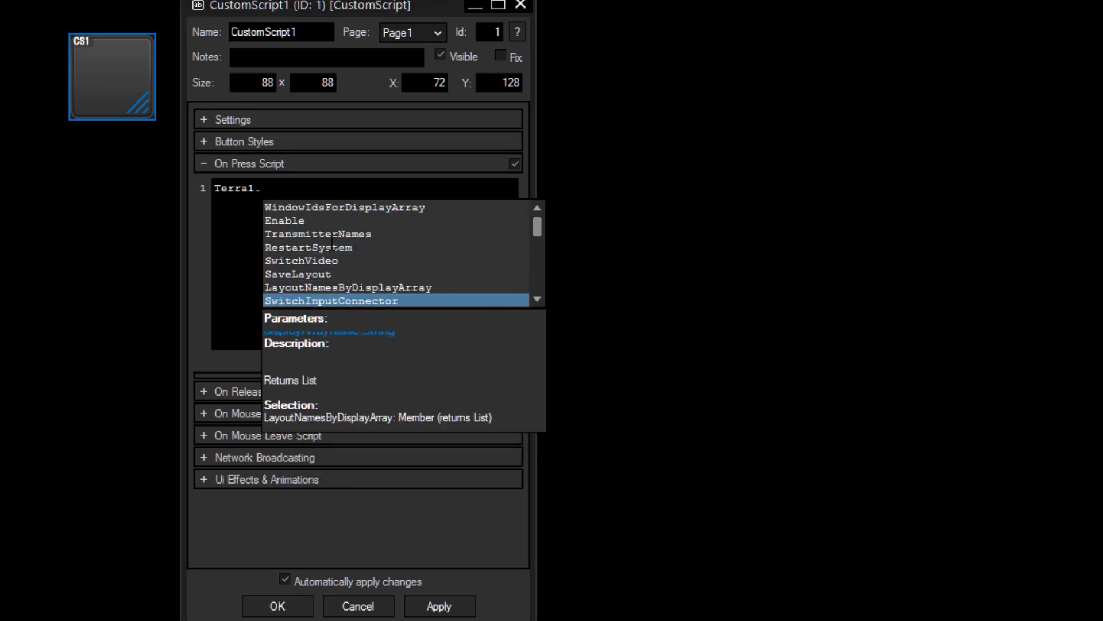
key("Down")
key("Down")
key("Up")
key("Up")
key("Up")
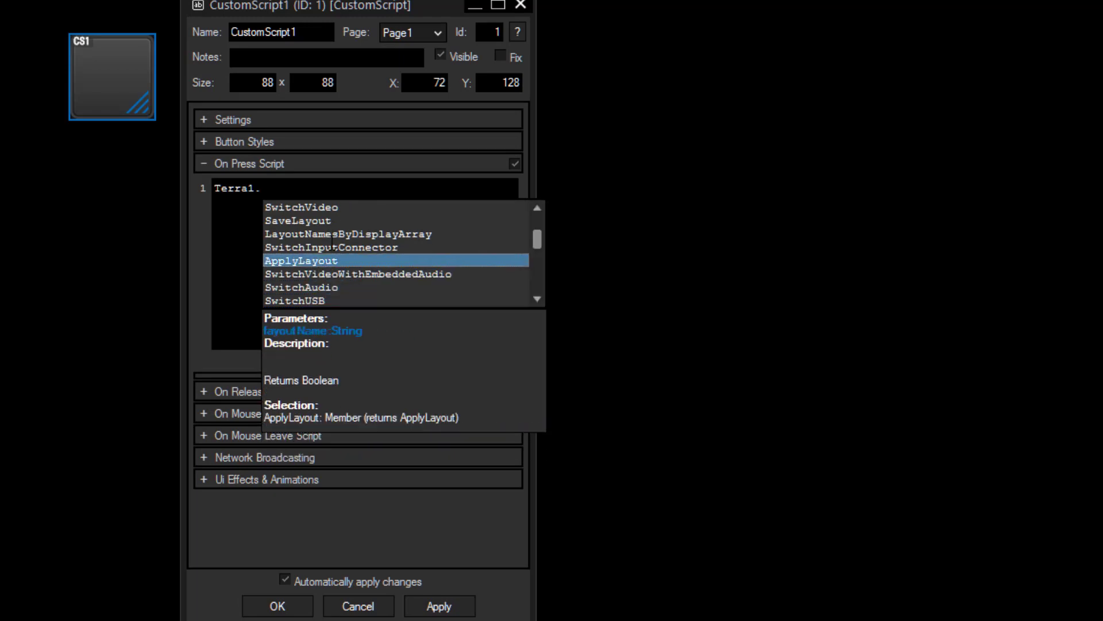
- Complete the call as Terra1.ApplyLayout("BlueRay_FullScreen") using the layout suggestions
type("(")
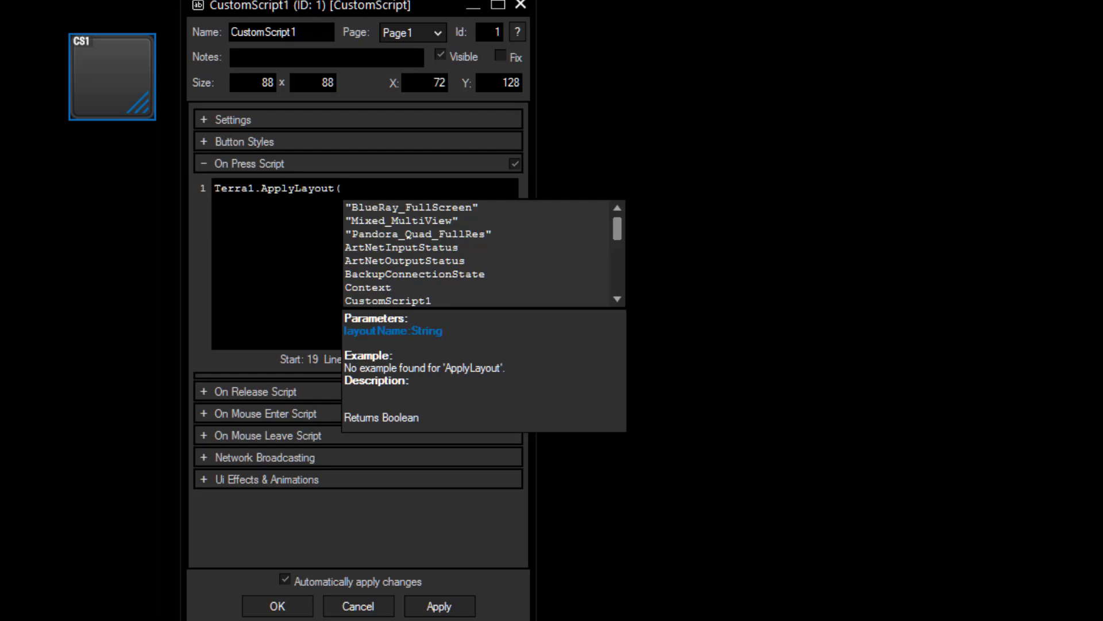
left_click(388, 207)
left_click(388, 222)
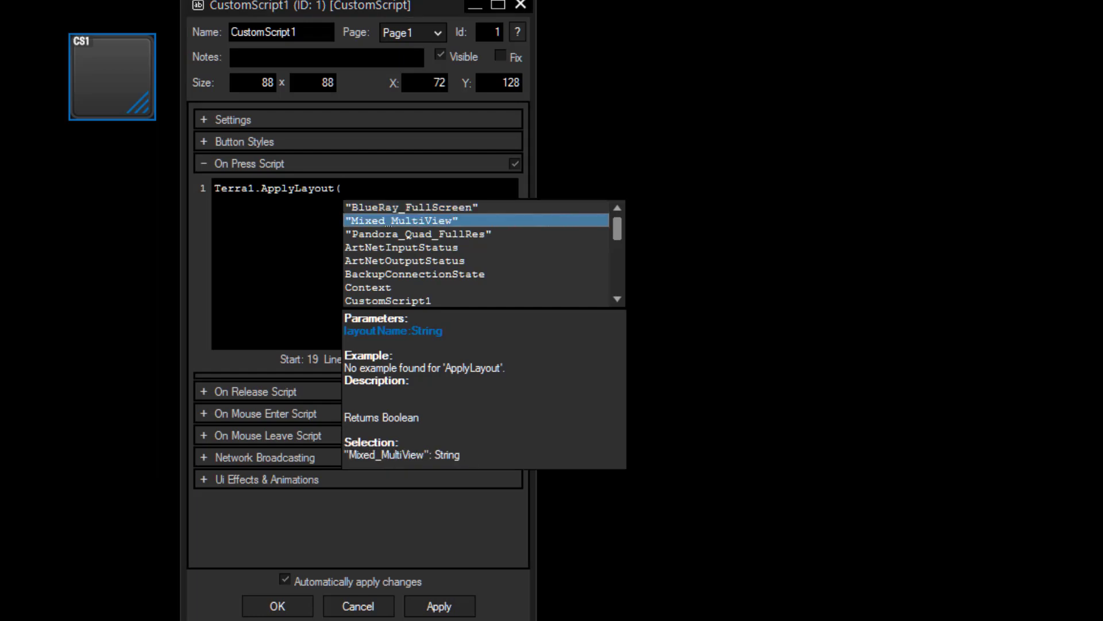
left_click(435, 234)
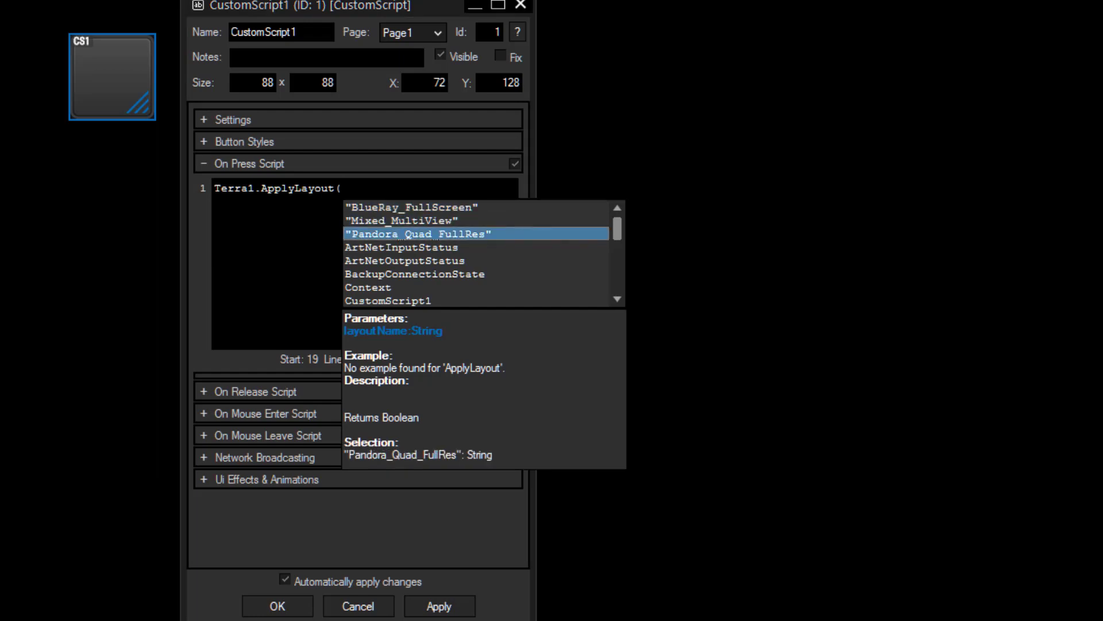
left_click(417, 221)
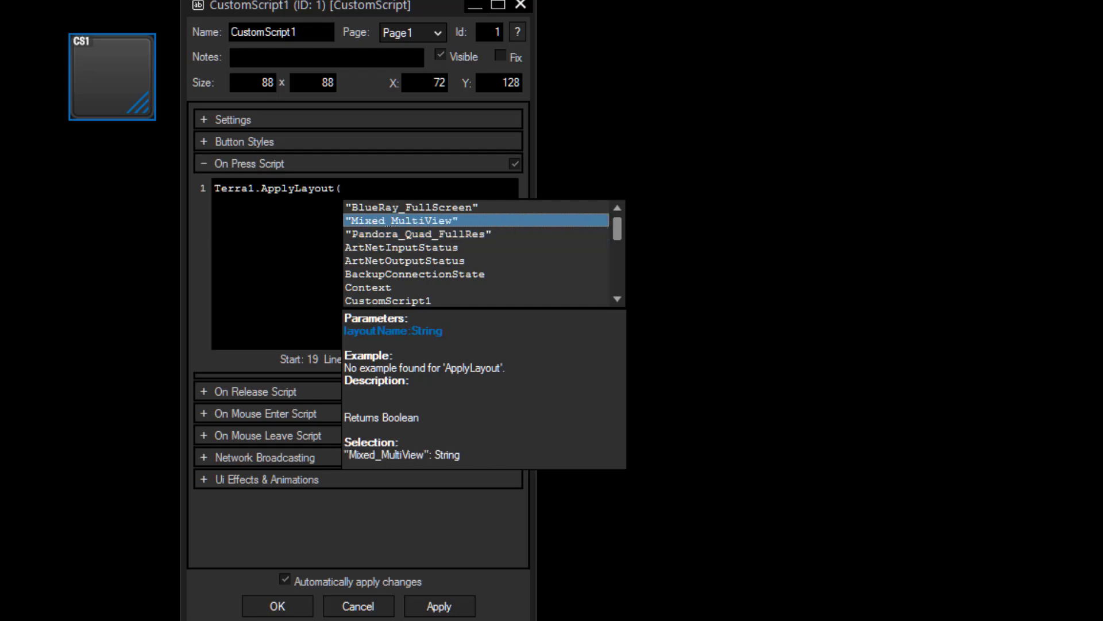
left_click(400, 208)
key("Return")
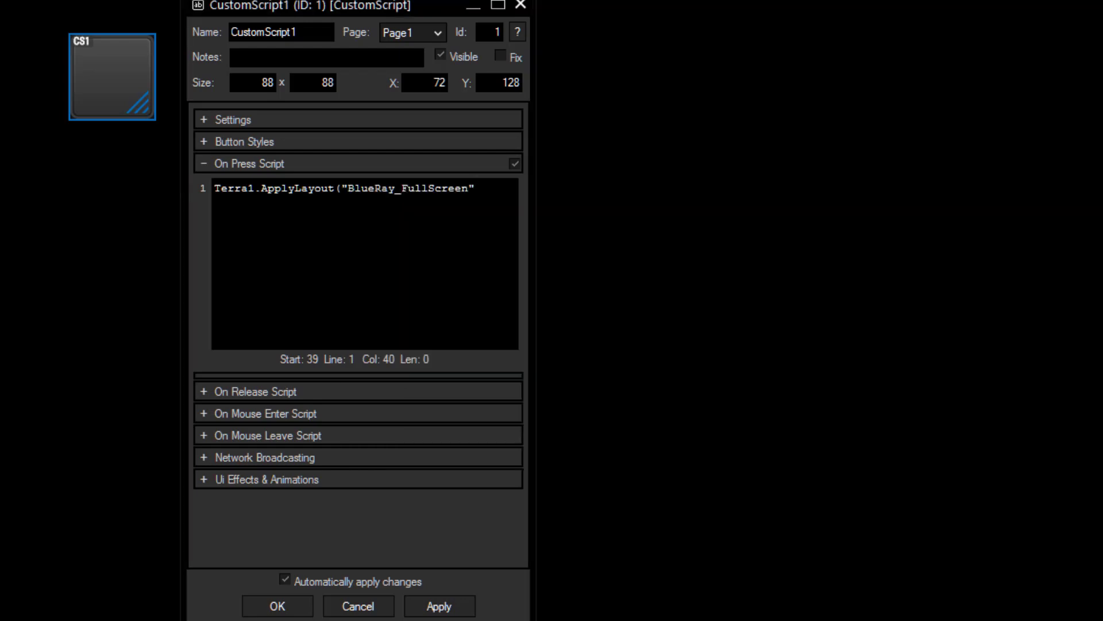
type(")")
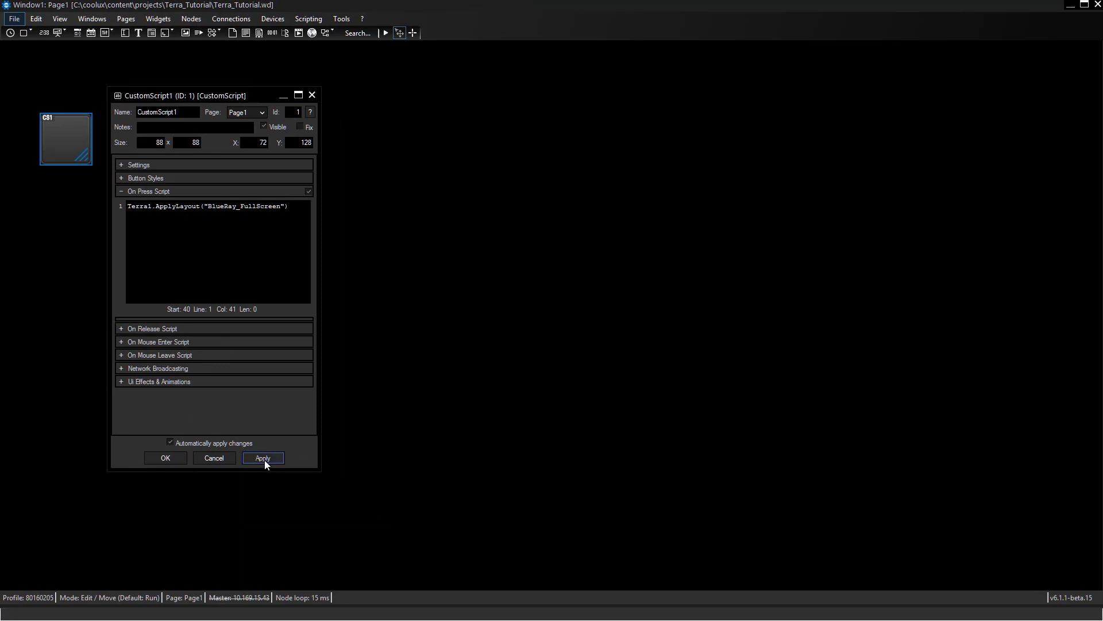
- Apply CS1's new script, close its properties and switch the page to Run mode
left_click(264, 459)
left_click(165, 457)
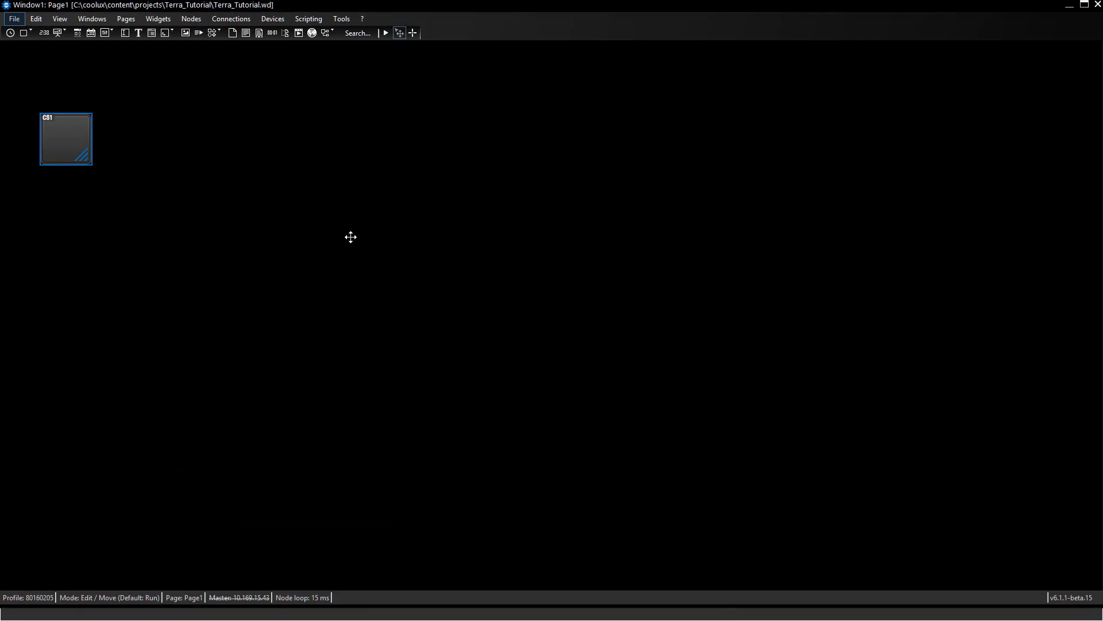
left_click(386, 33)
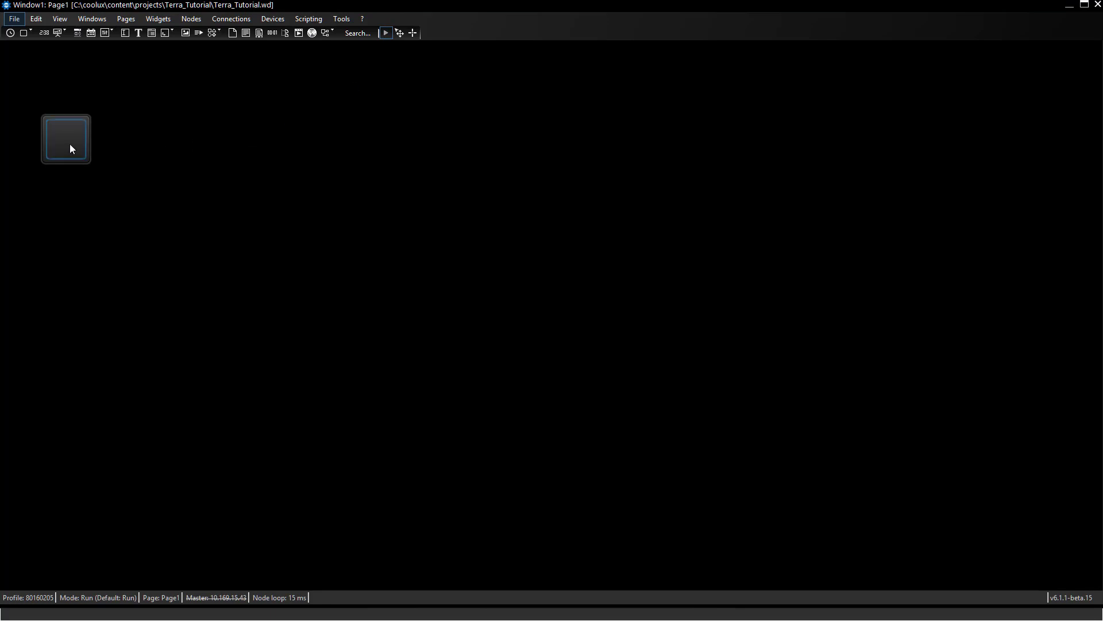
- Tile Terra Manager and Widget Designer side by side, then press CS1 to show BlueRay_FullScreen on LobbyInfoWall_2x2
key("alt+Tab")
key("alt+Tab")
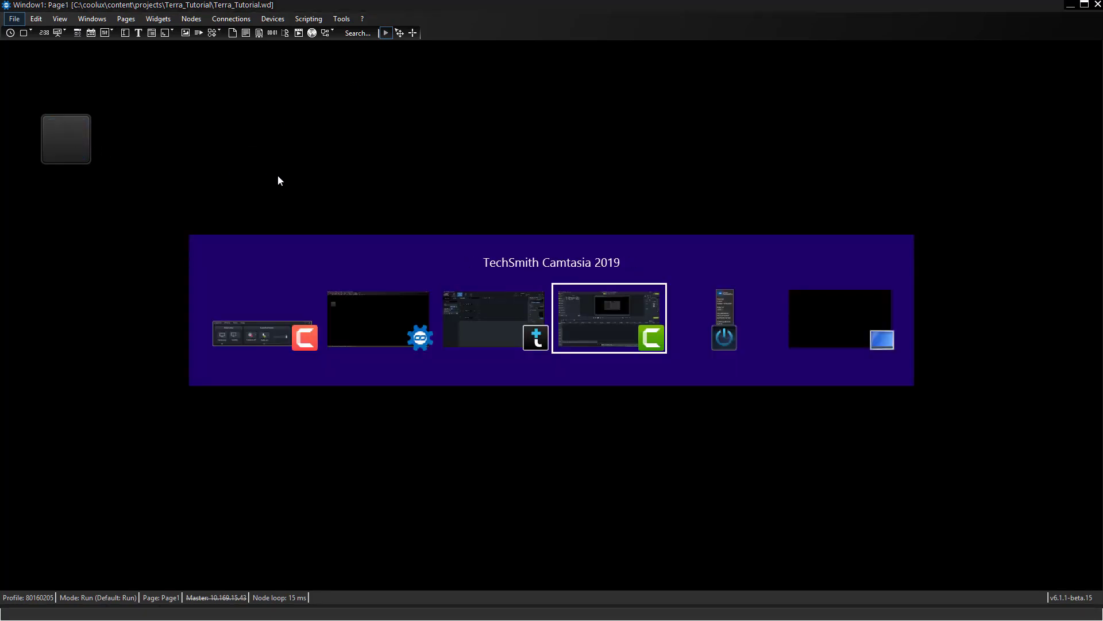
key("alt+shift+Tab")
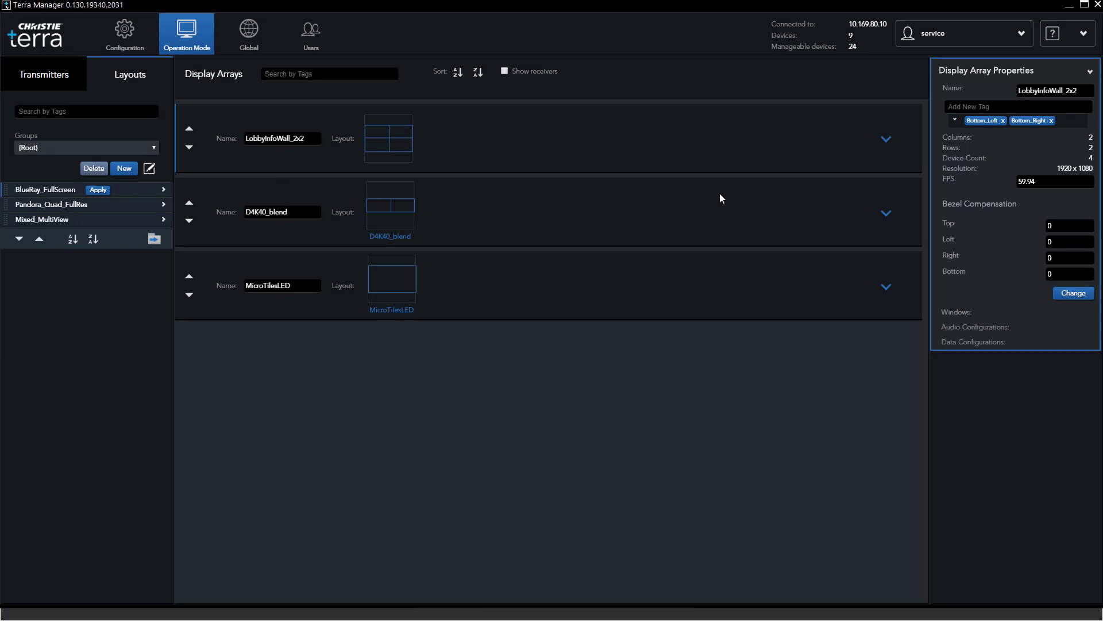
key("super+Right")
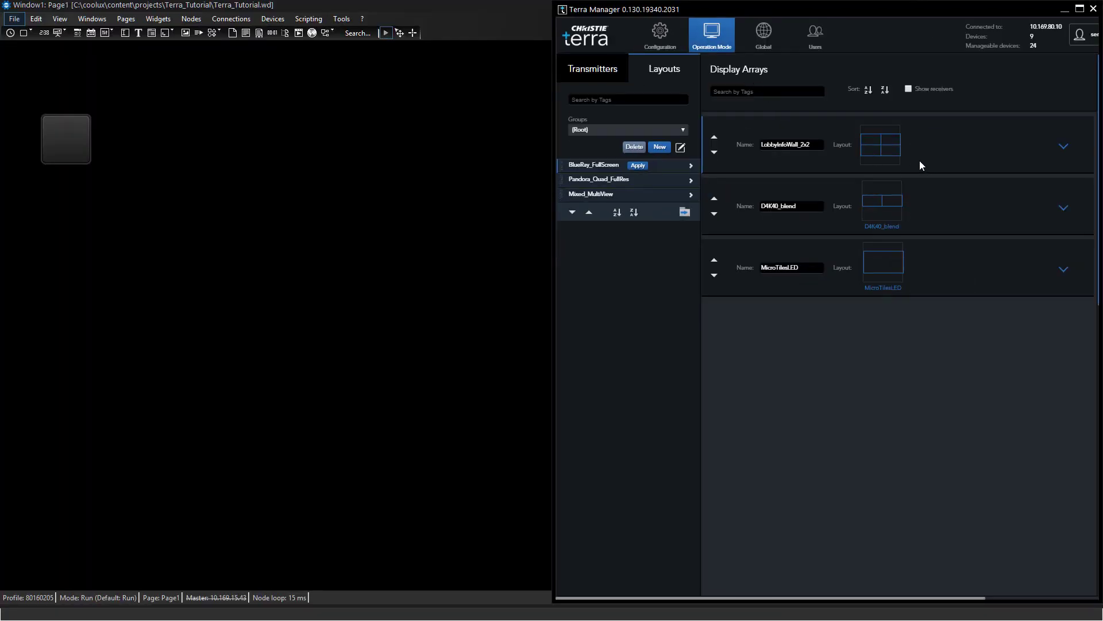
left_click(1063, 149)
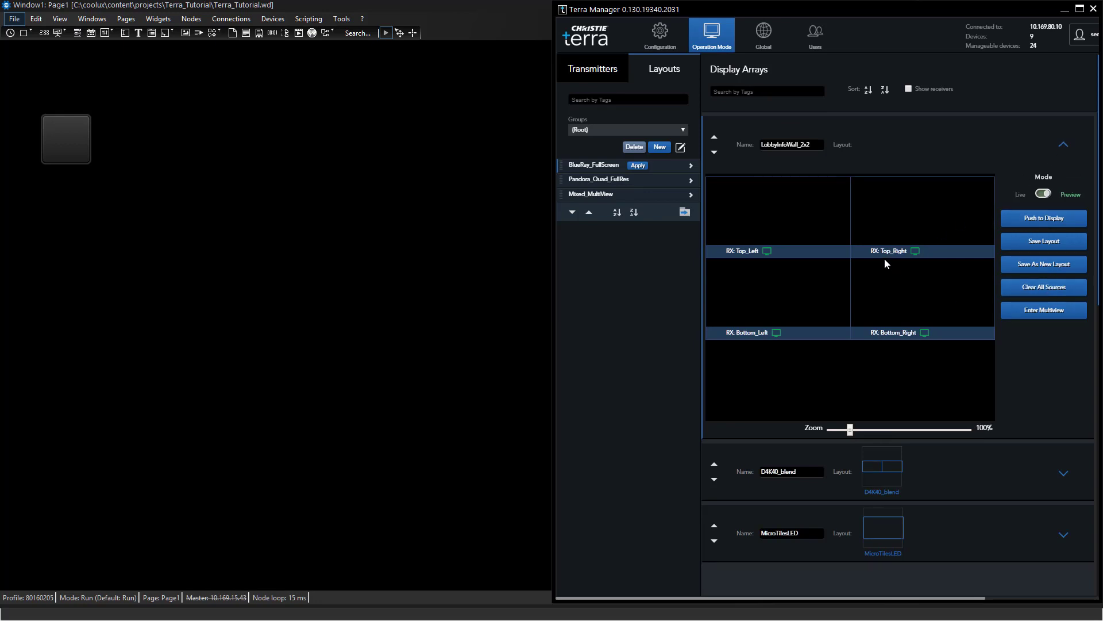
left_click(396, 121)
key("super+Left")
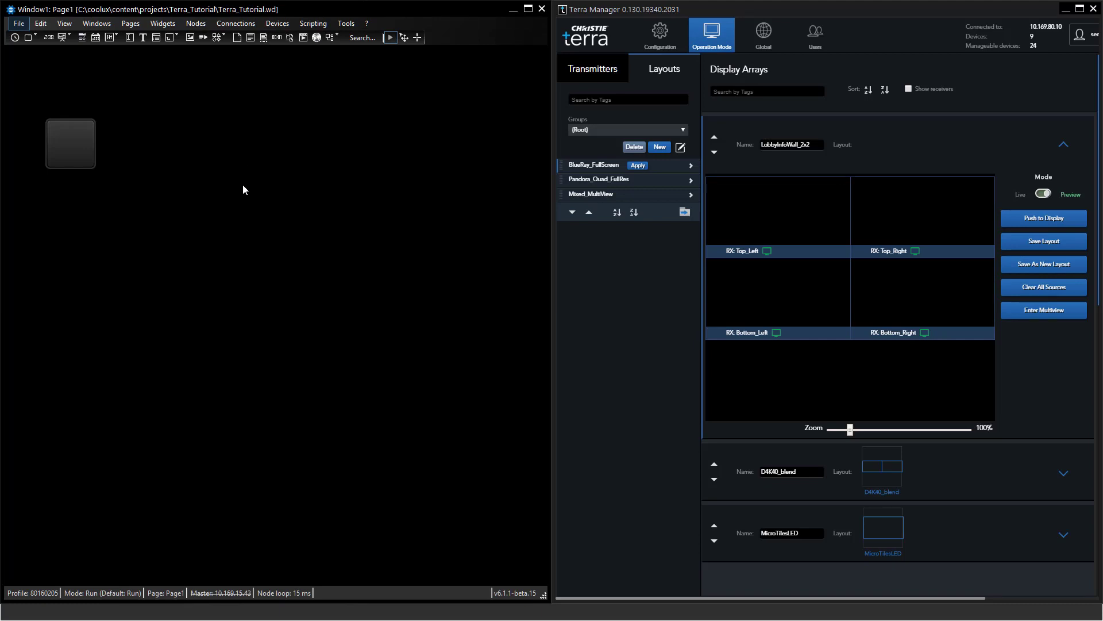
left_click(78, 144)
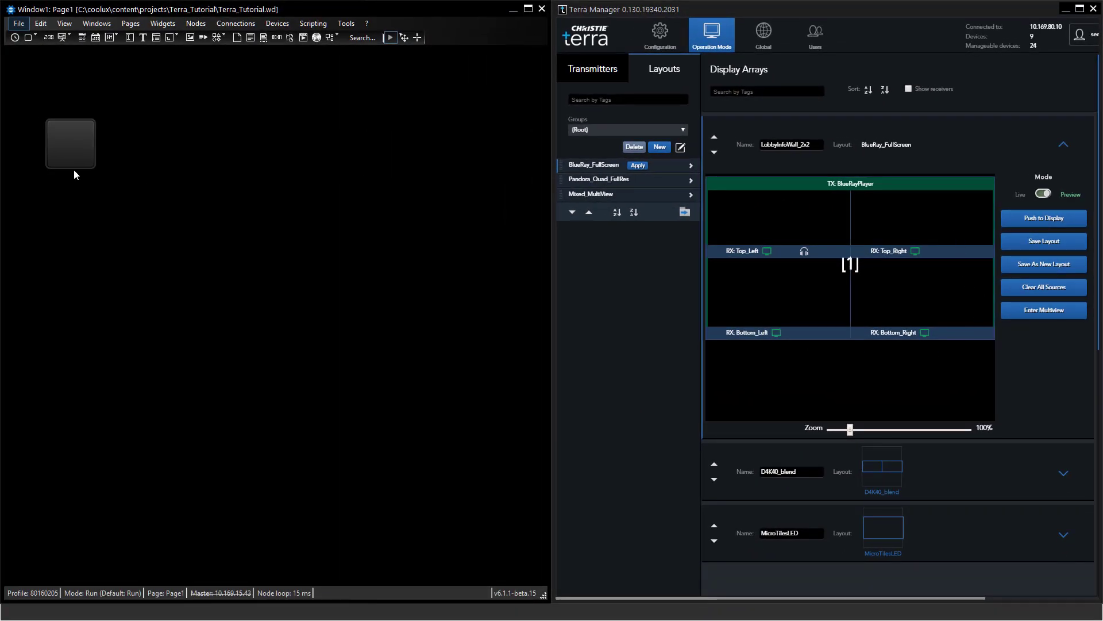
- Place CS2 below CS1 with On Press Script Terra1.ApplyLayout("Mixed_MultiView") and close its properties
left_click(31, 40)
left_click(51, 64)
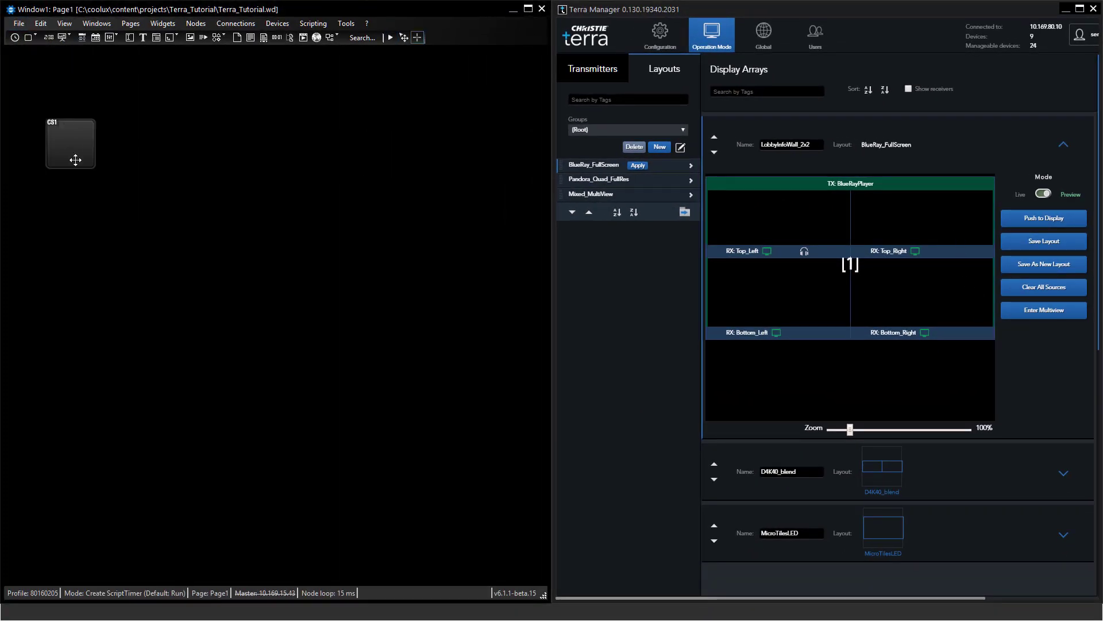
left_click(64, 207)
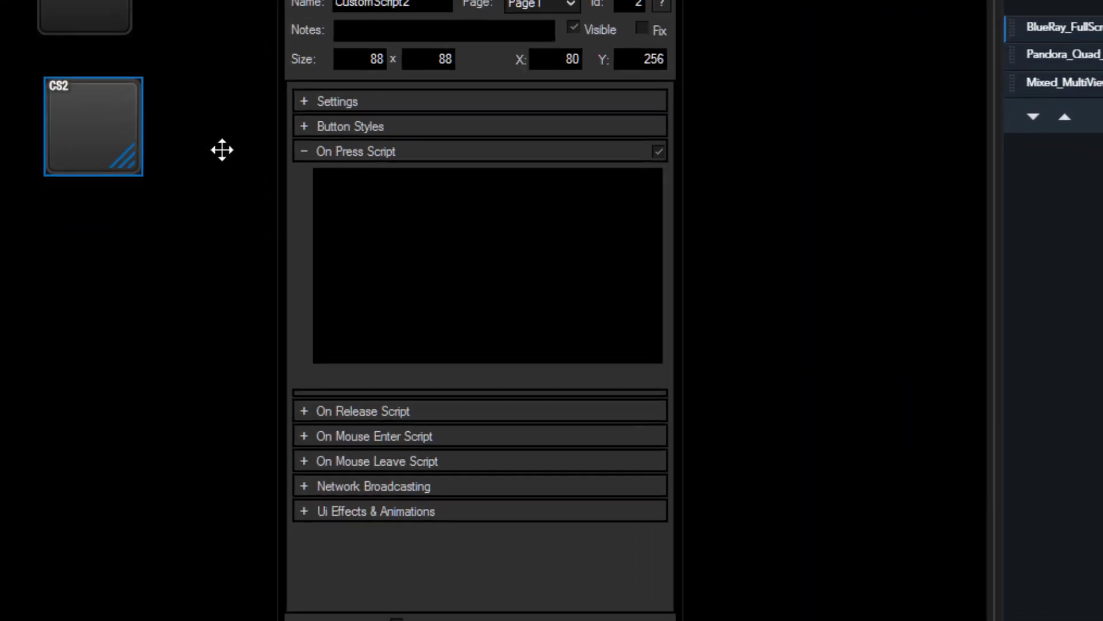
type("terra")
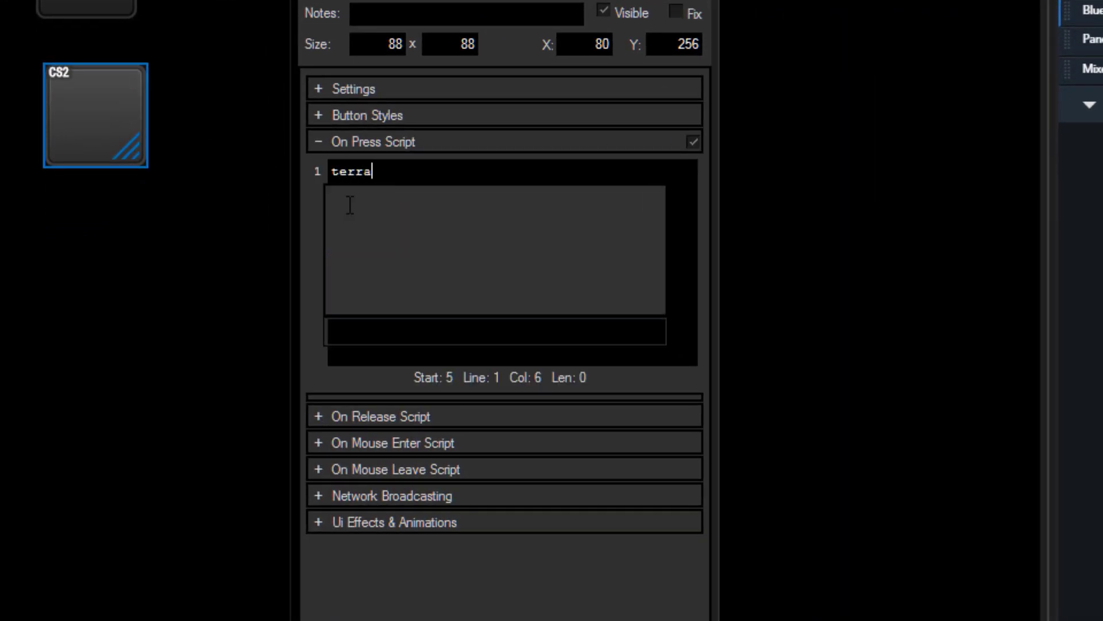
key("Down")
type(".")
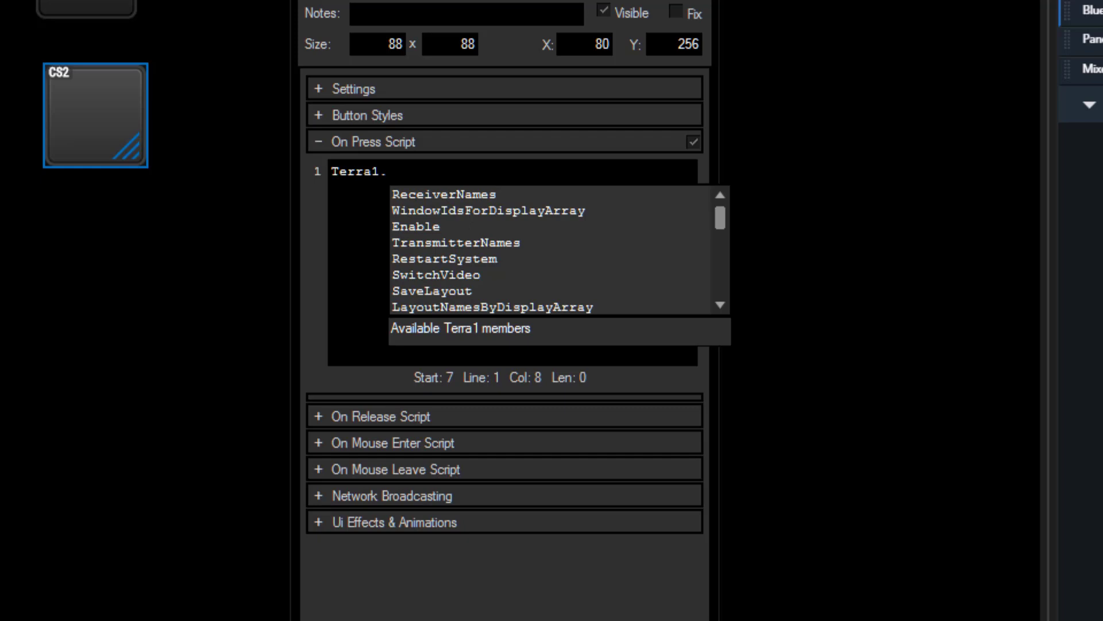
type("appl")
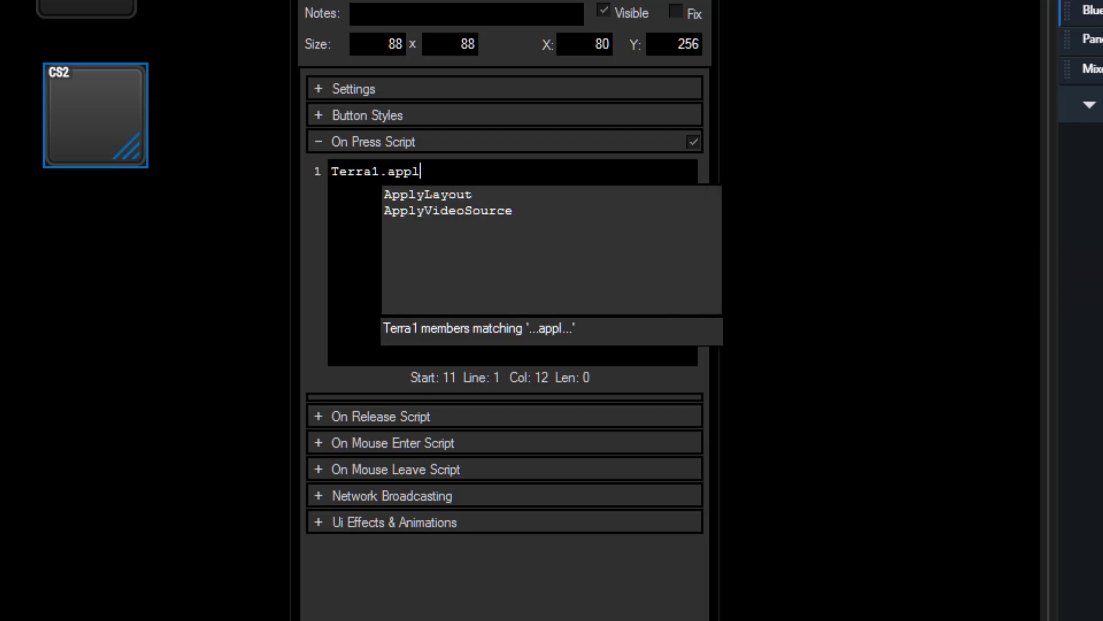
type("(")
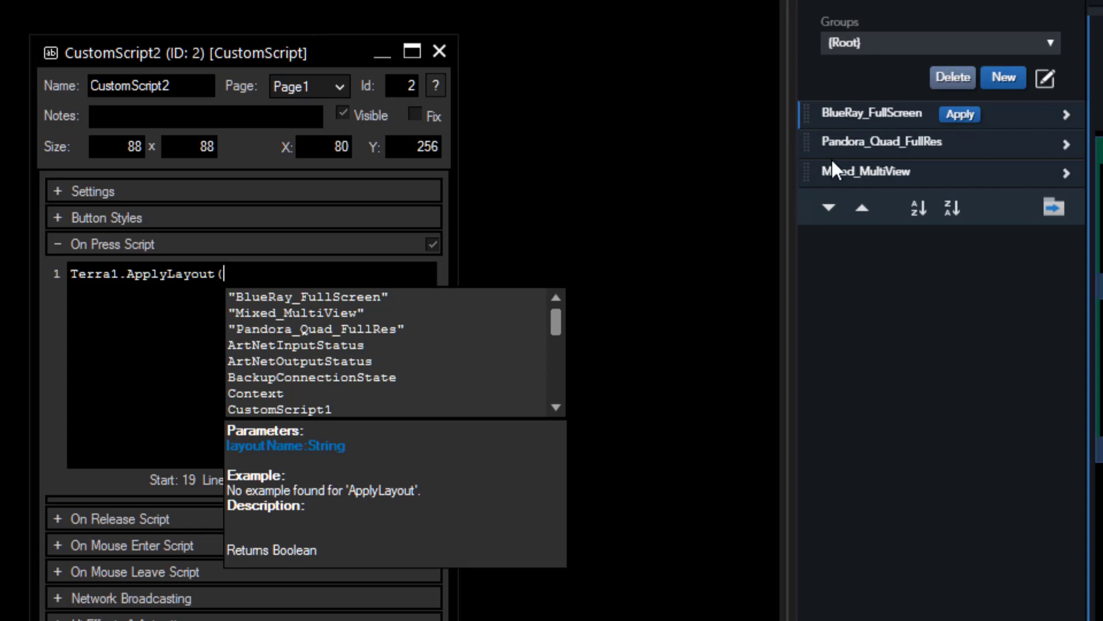
double_click(298, 312)
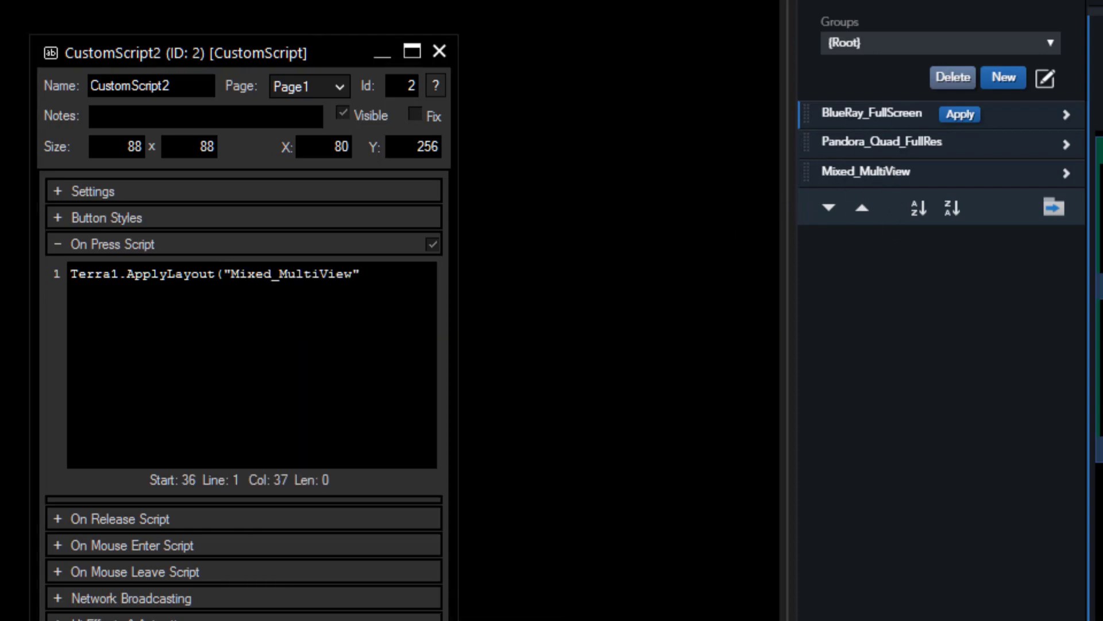
type(")")
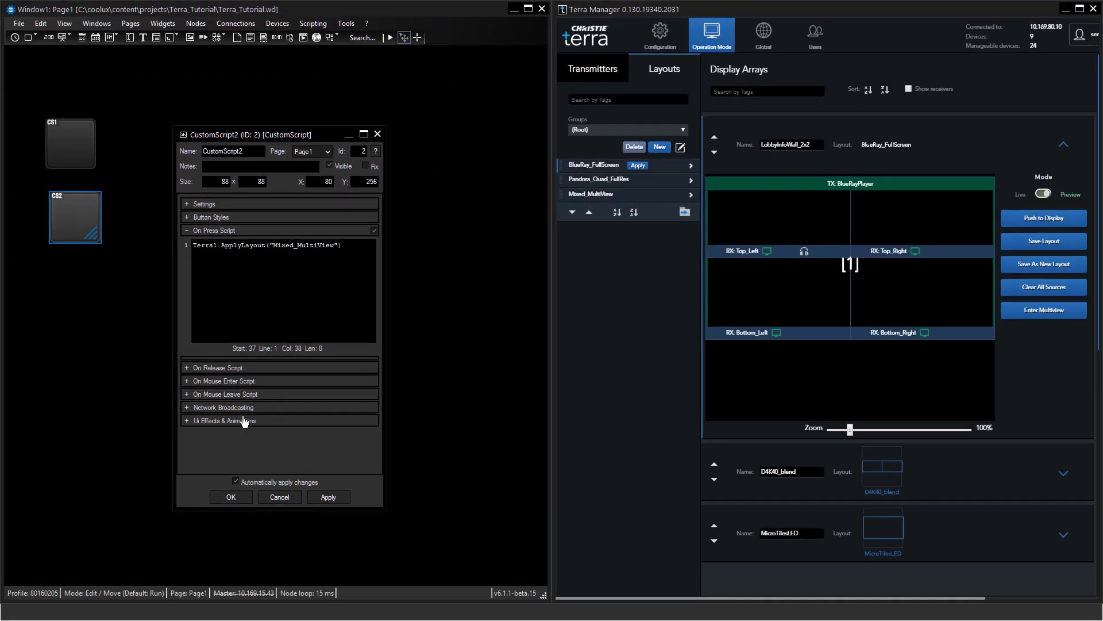
left_click(230, 497)
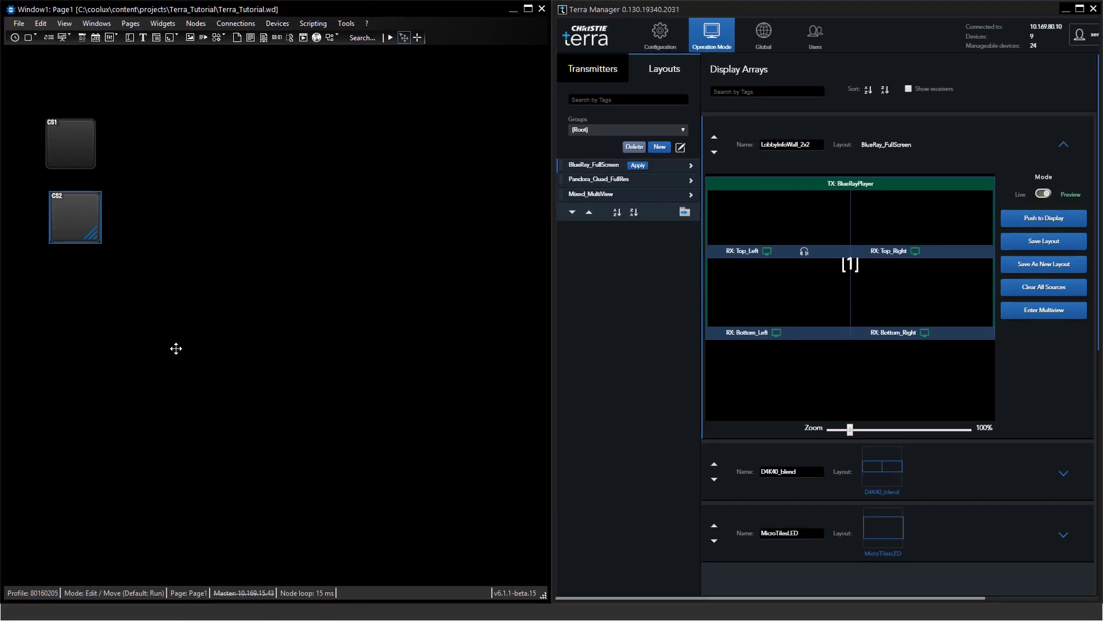
- Enter Run mode and apply BlueRay_FullScreen, then Mixed_MultiView, to LobbyInfoWall_2x2
key("ctrl+e")
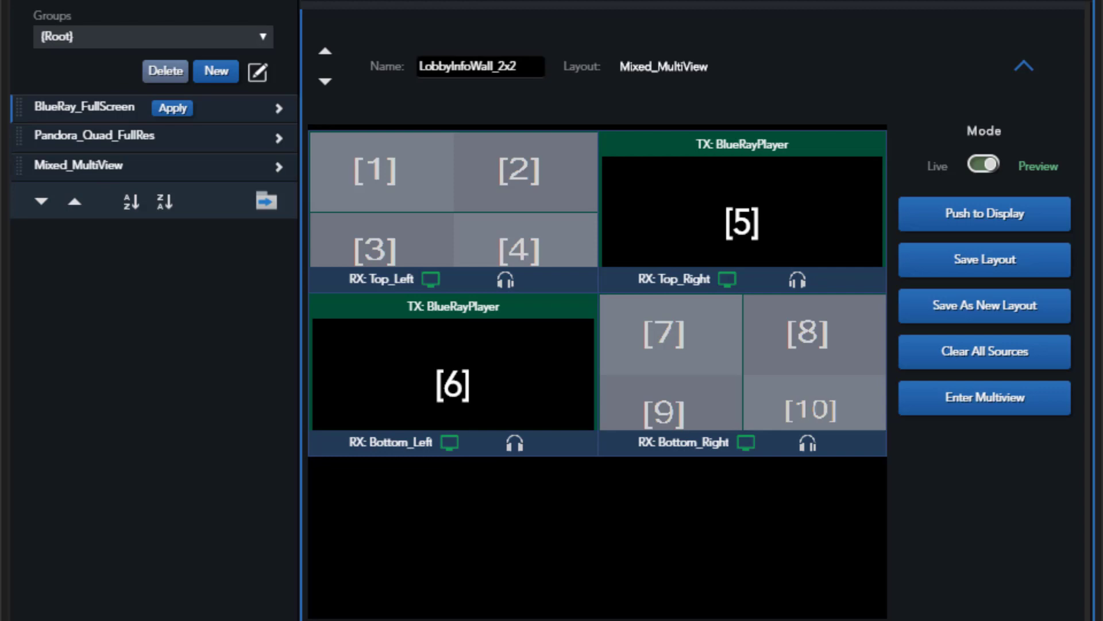
left_click(174, 109)
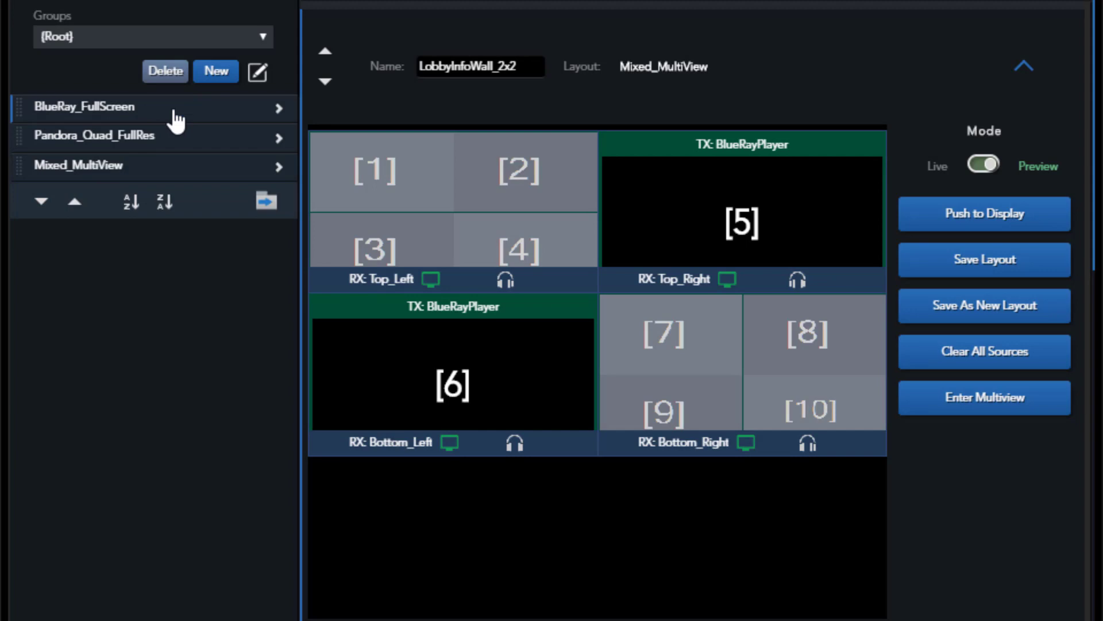
left_click(162, 167)
left_click(158, 168)
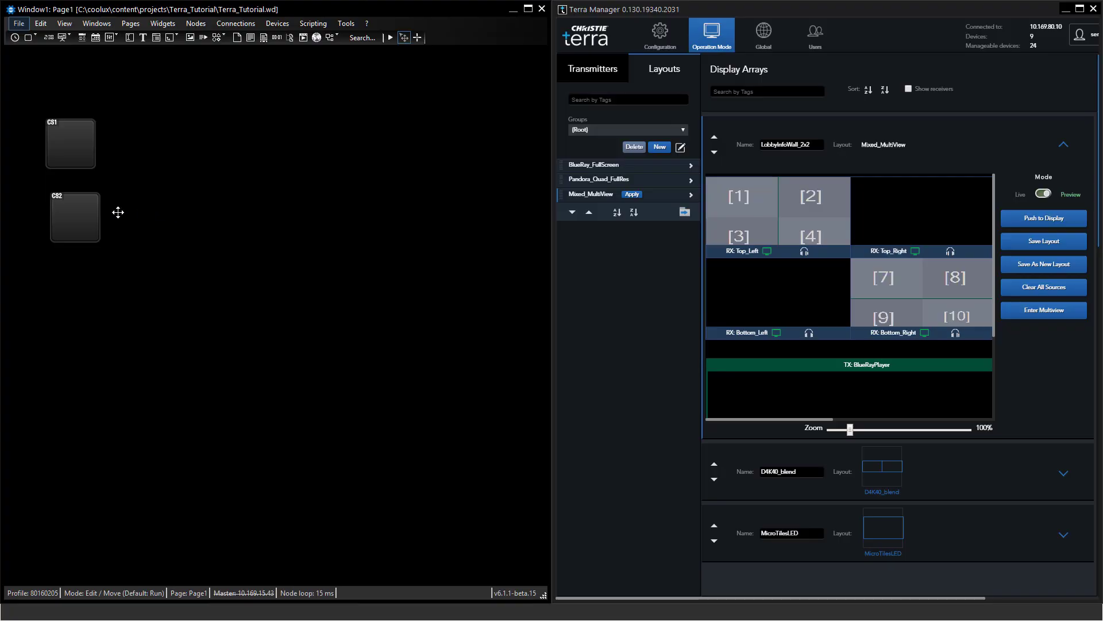
- Paste a copy of CS2 as CS3 beneath it and open CS3's properties with Button Styles expanded
left_click(69, 221)
left_click_drag(69, 222, 66, 212)
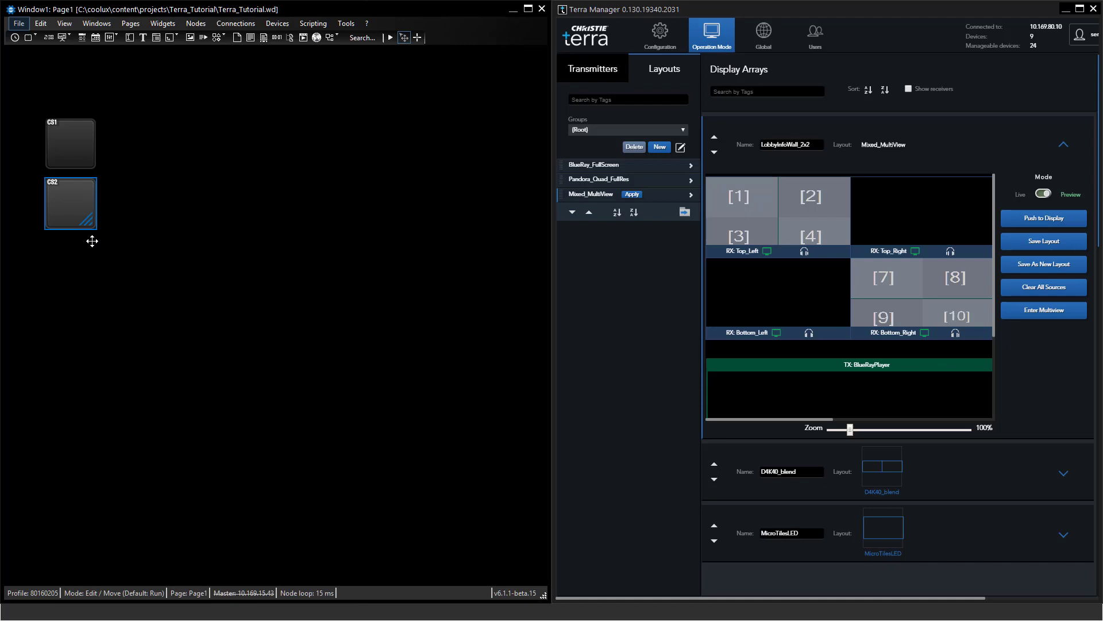
key("ctrl+v")
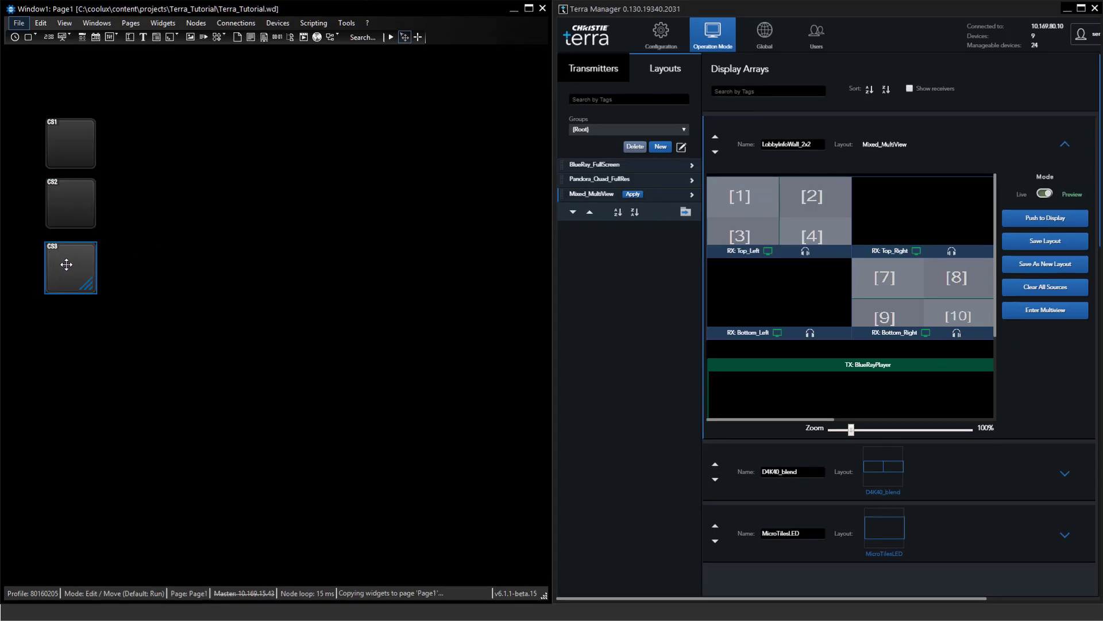
double_click(67, 260)
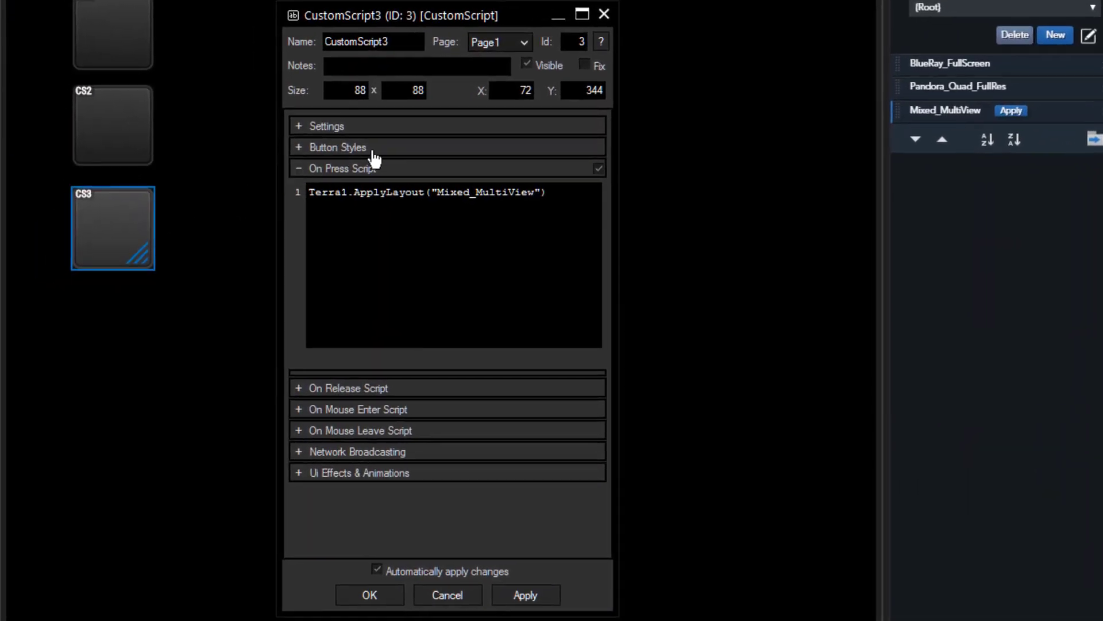
left_click(375, 148)
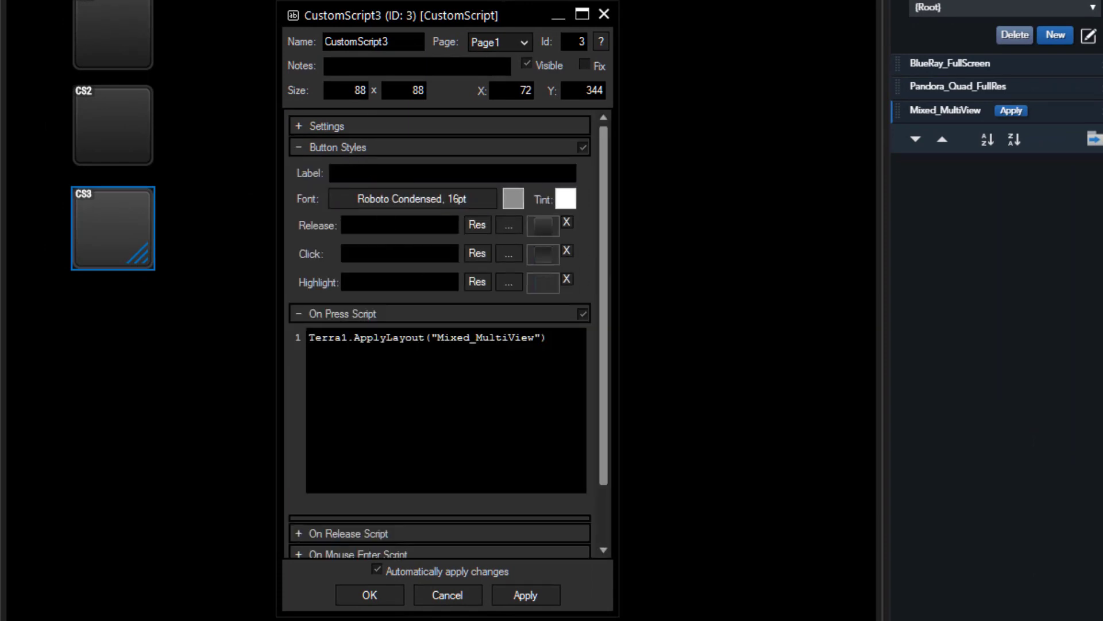
- Label CS3 'Clear DA', replace its script with Terra1.ClearDisplayArray("LobbyInfoWall_2x2"), then enter Run mode
type("Clear")
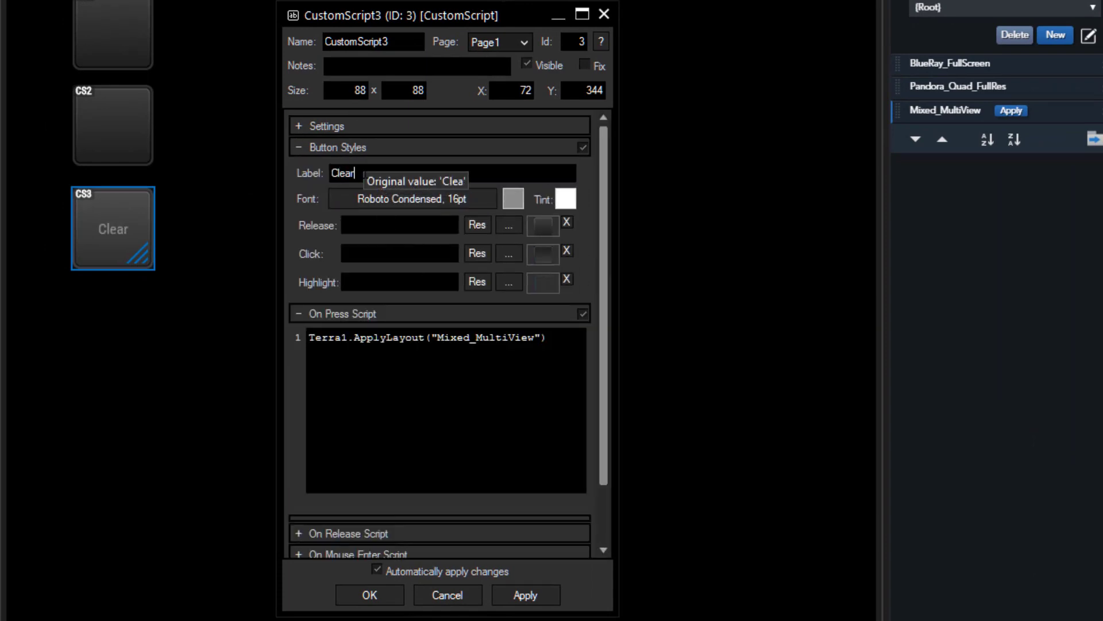
type(" DA")
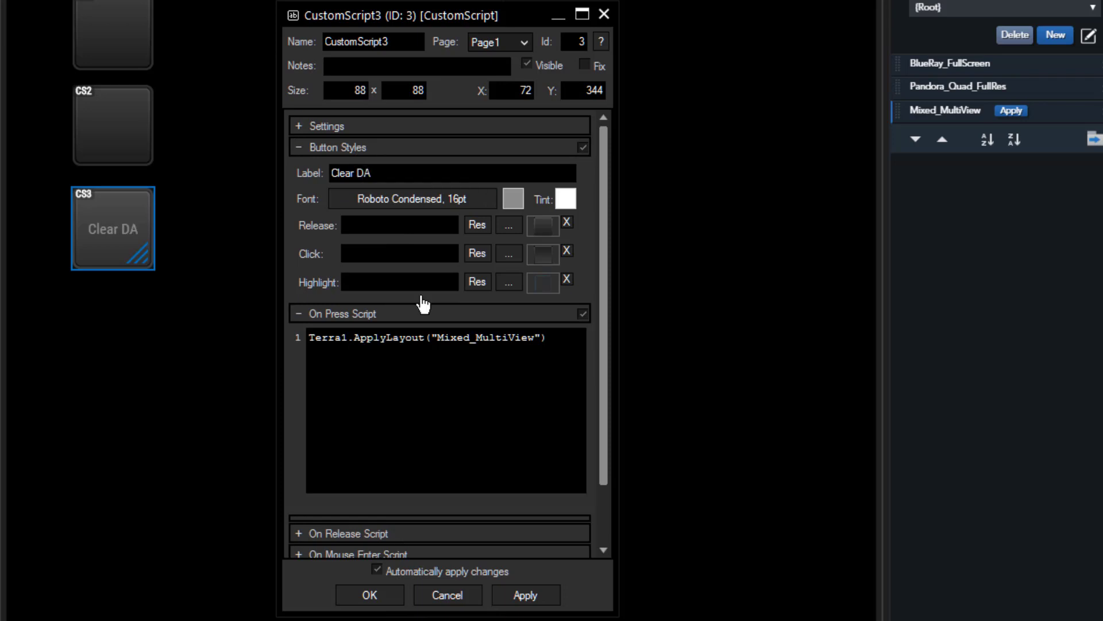
left_click(406, 149)
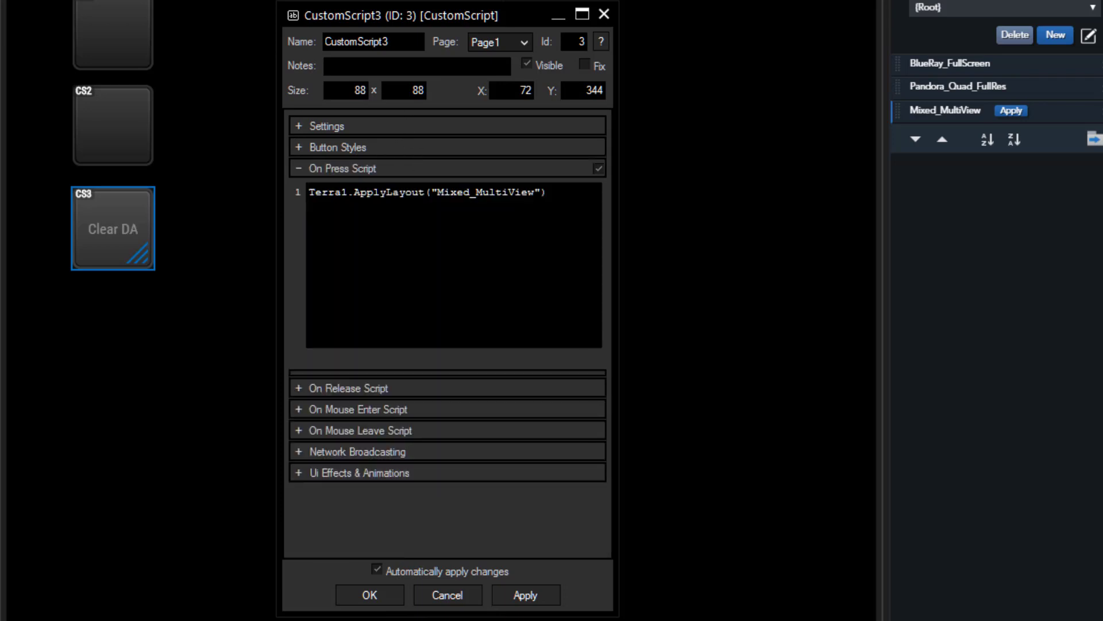
left_click_drag(353, 192, 547, 192)
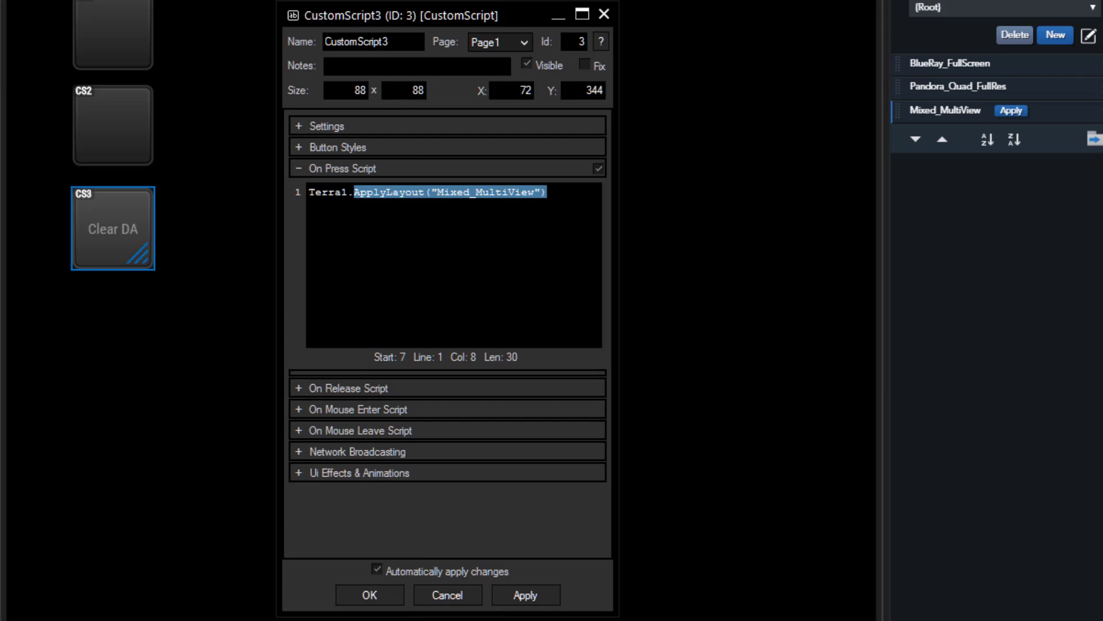
key("BackSpace")
type("clea")
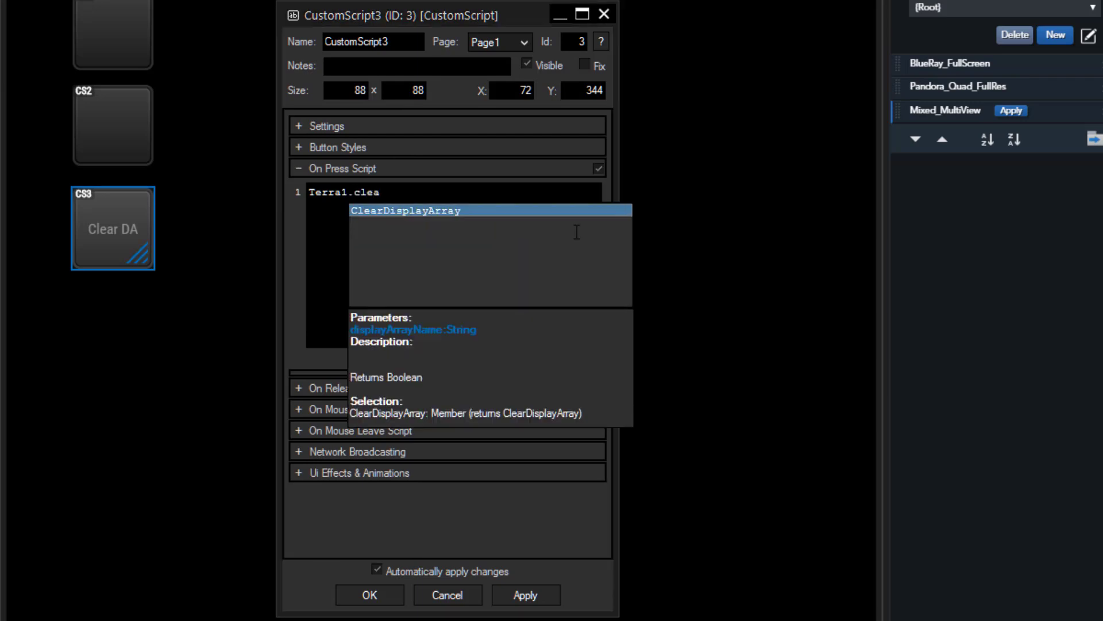
type("(")
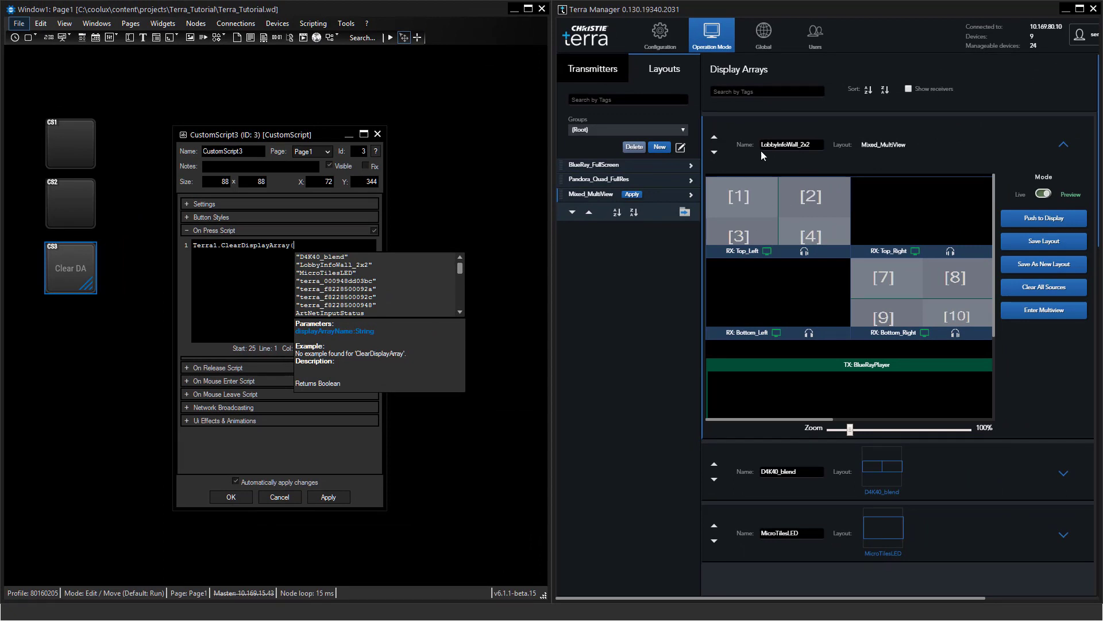
double_click(356, 265)
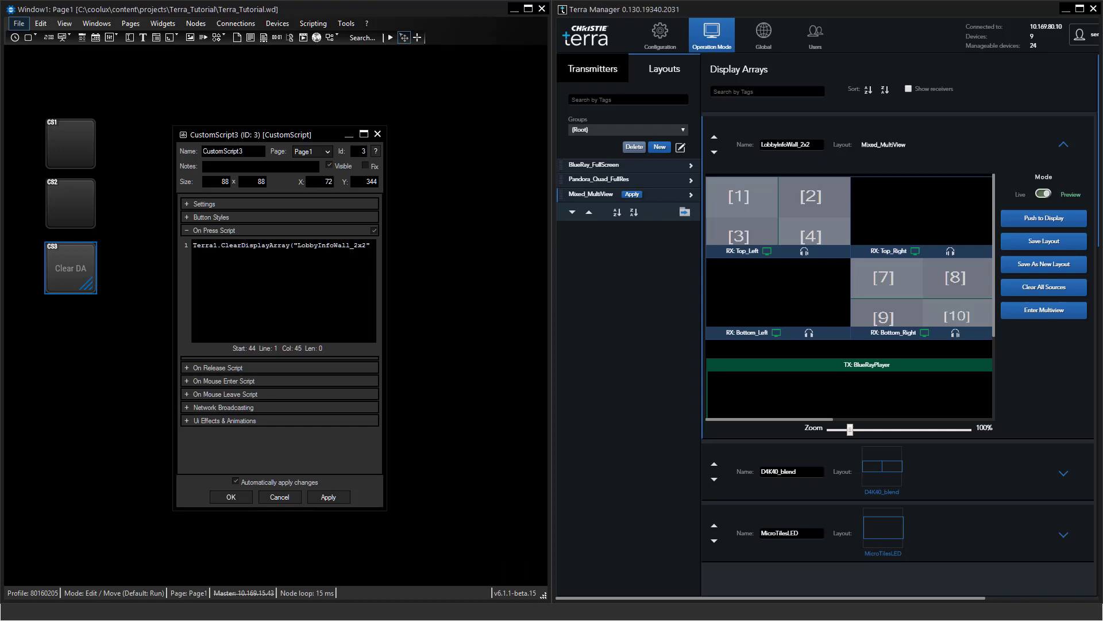
left_click(231, 497)
key("ctrl+e")
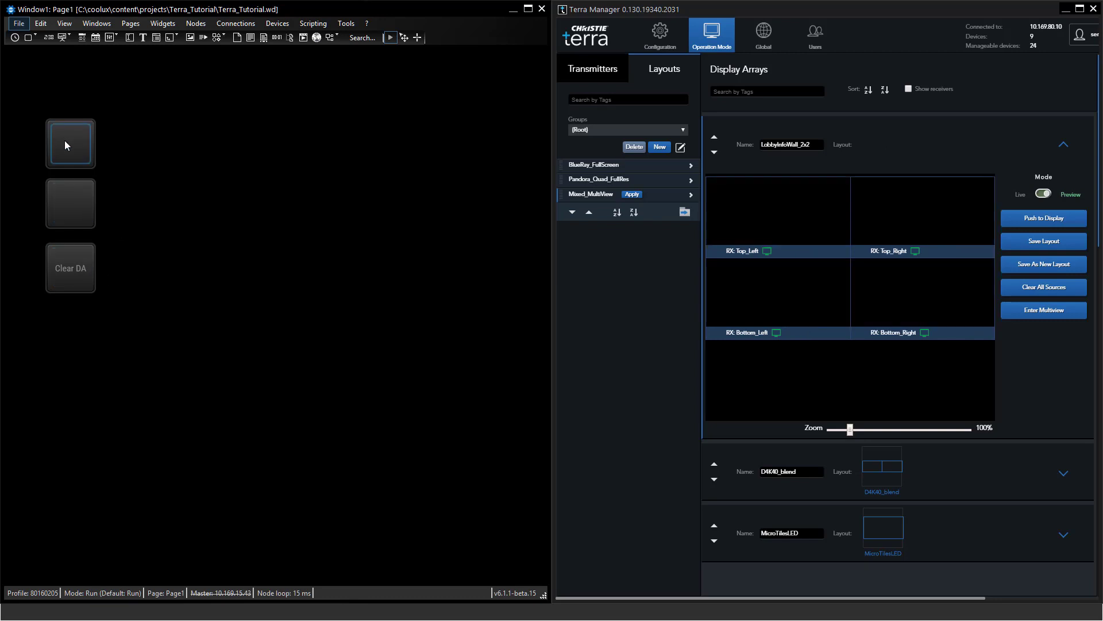
- Press CS1, CS2 and Clear DA in turn: BlueRay_FullScreen, Mixed_MultiView, then an emptied LobbyInfoWall_2x2
left_click(82, 213)
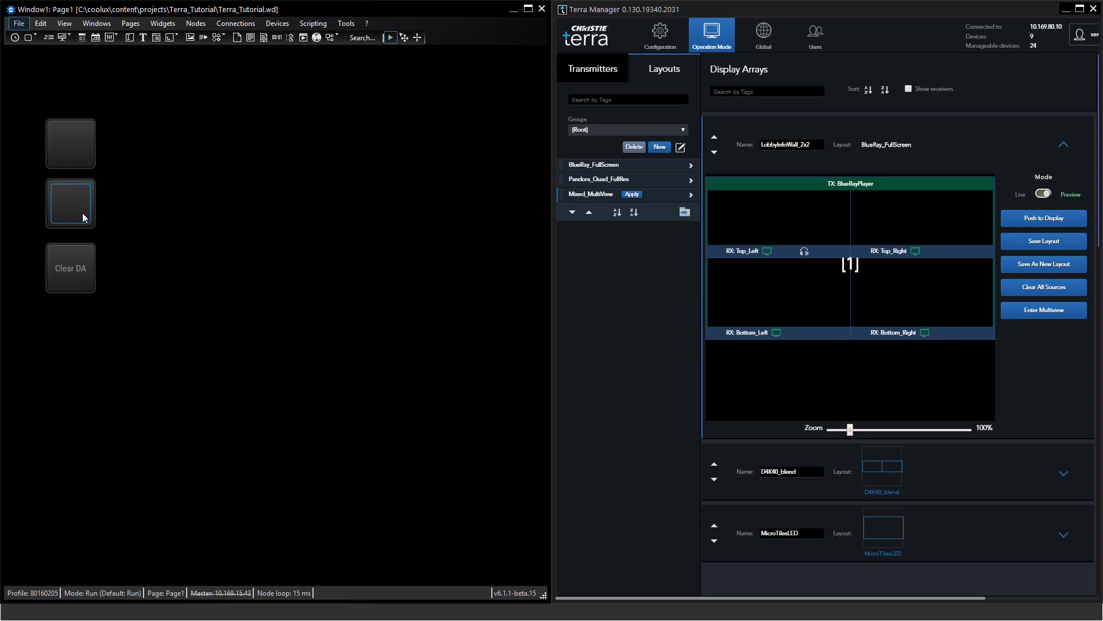
left_click(74, 269)
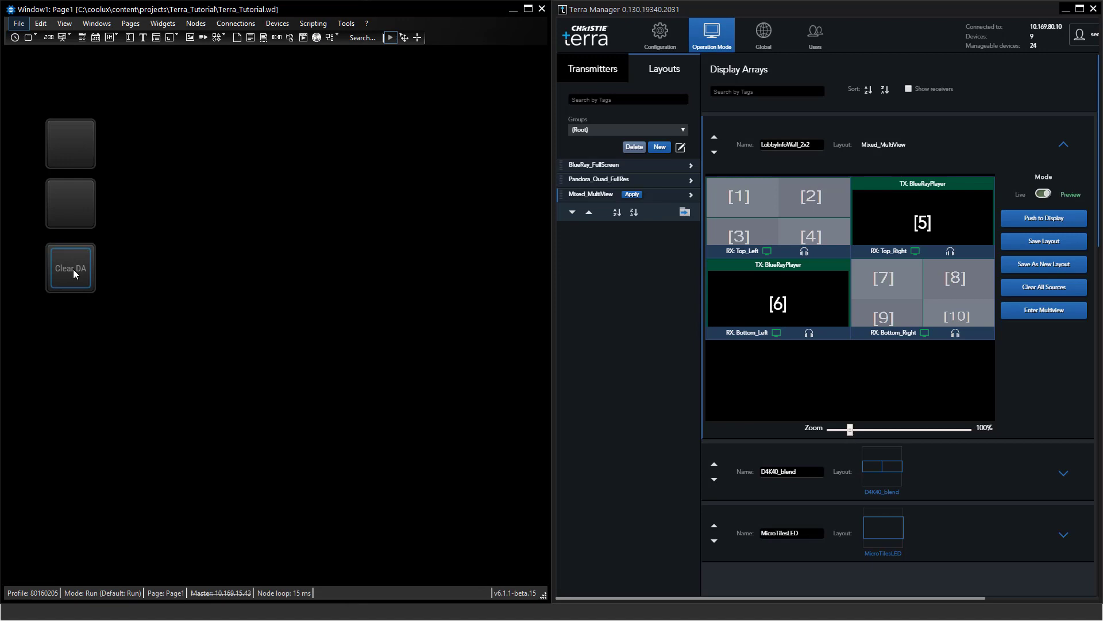
left_click(74, 268)
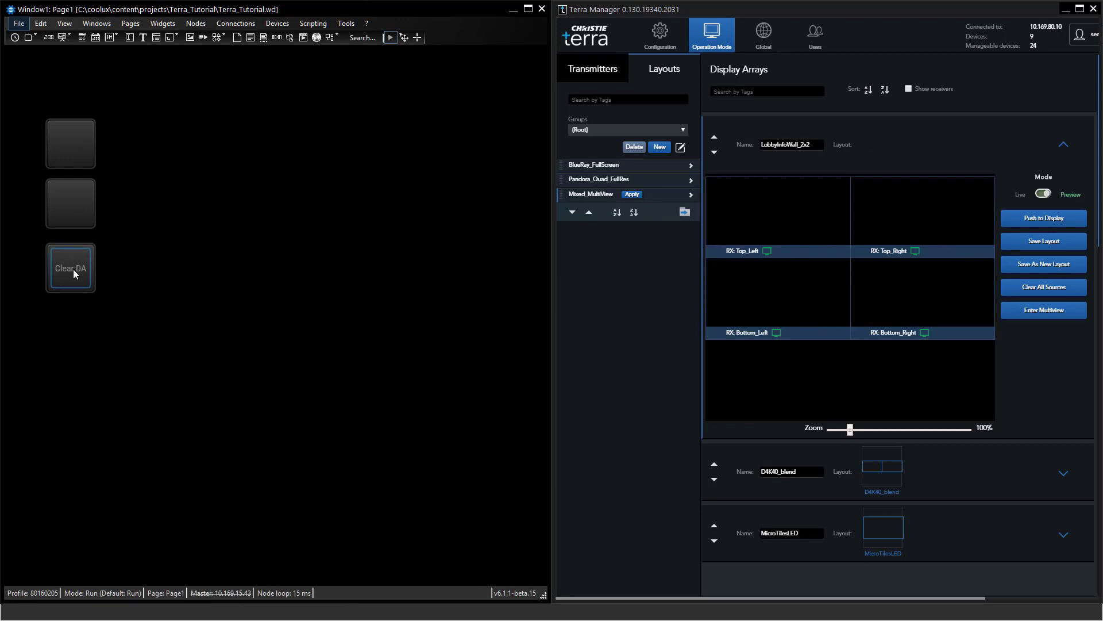
left_click(170, 237)
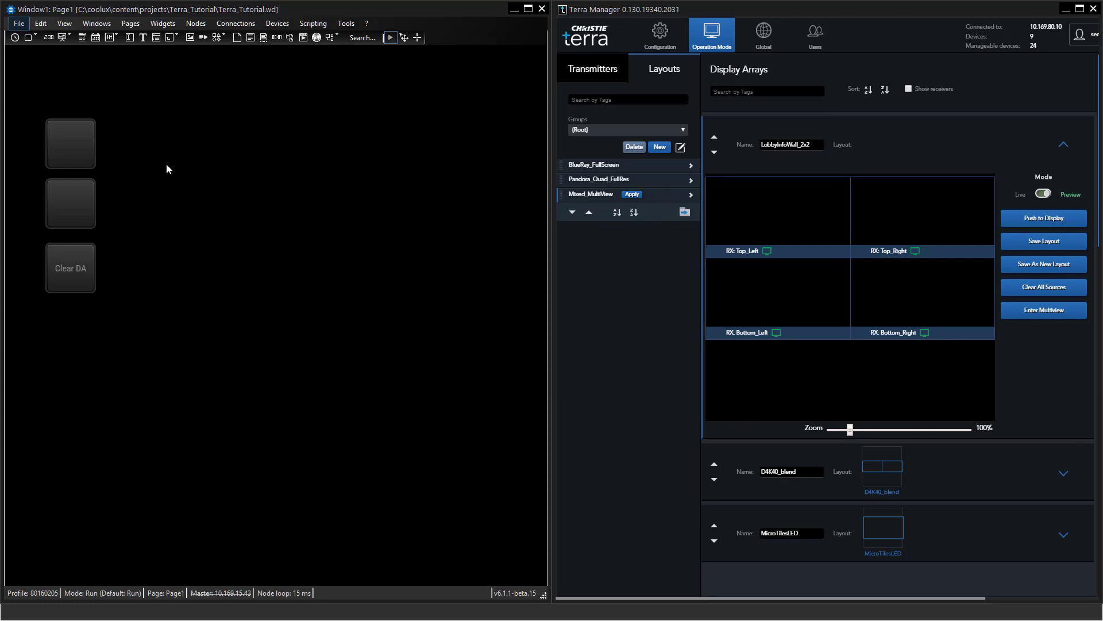
- Add a new custom script button beside the others and open its properties
right_click(136, 186)
mouse_move(167, 207)
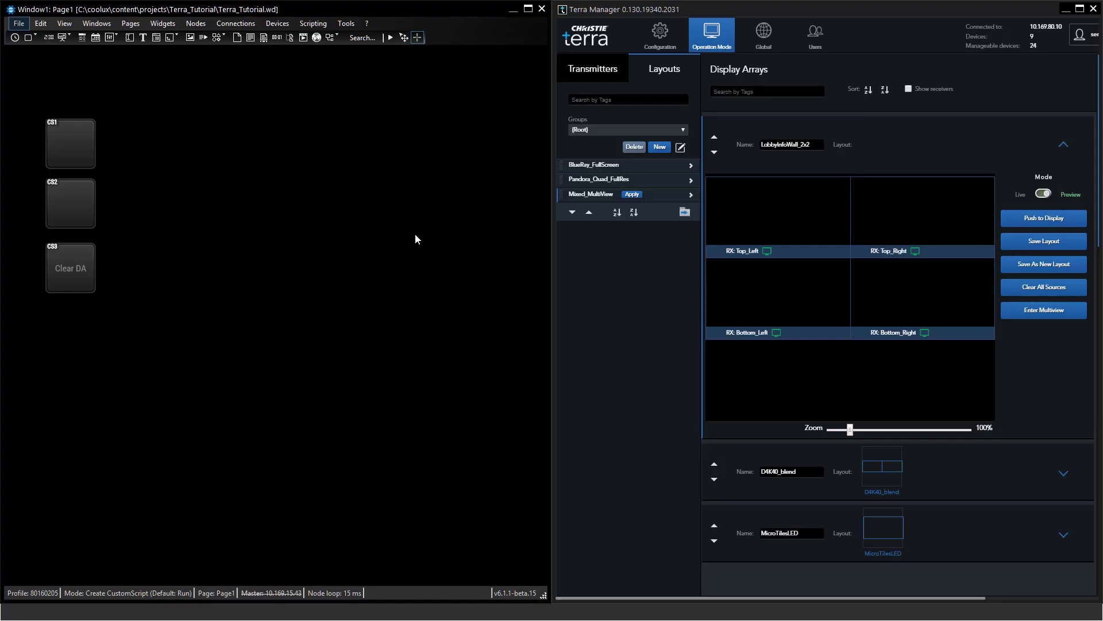
left_click(173, 190)
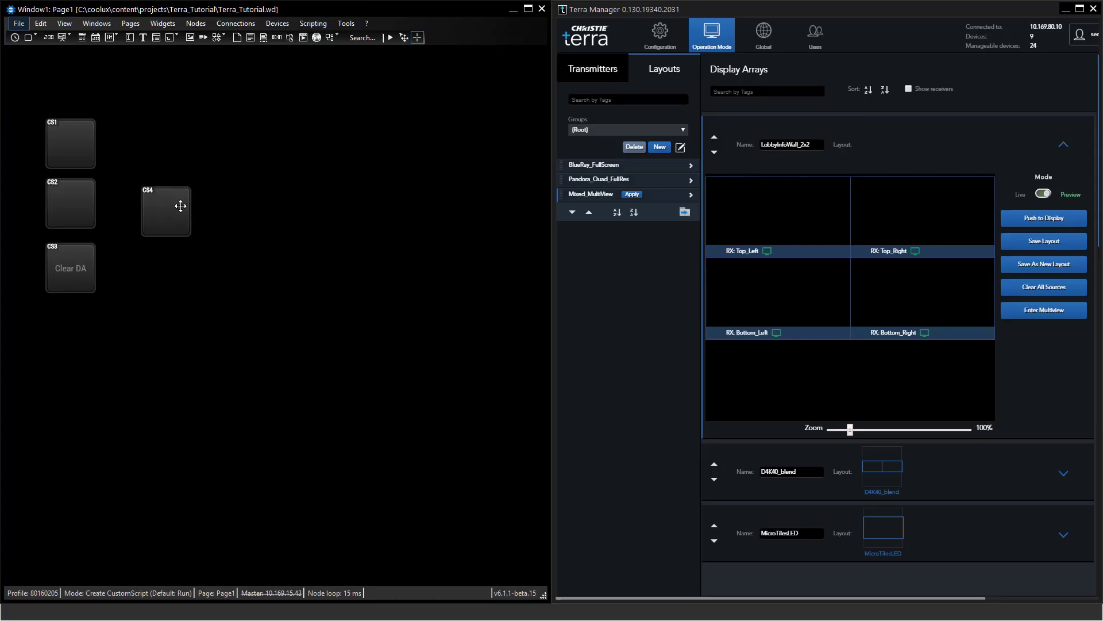
left_click_drag(180, 207, 165, 201)
double_click(165, 202)
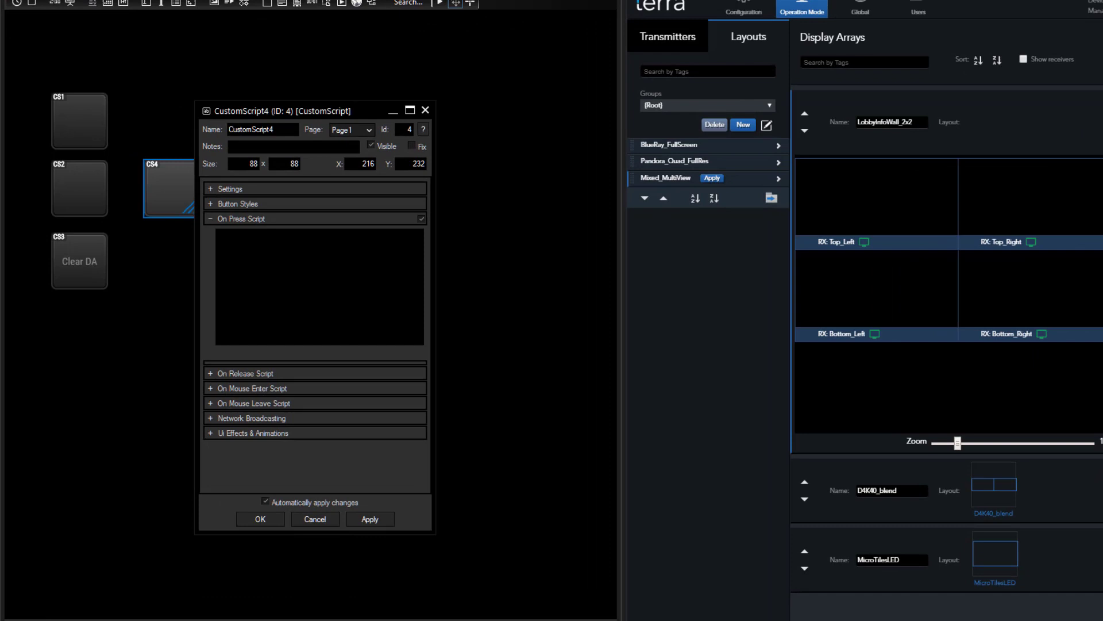
- Set its On Press Script to Terra1.SwitchVideo("BlueRayPlayer","Top_Right")
type("terar")
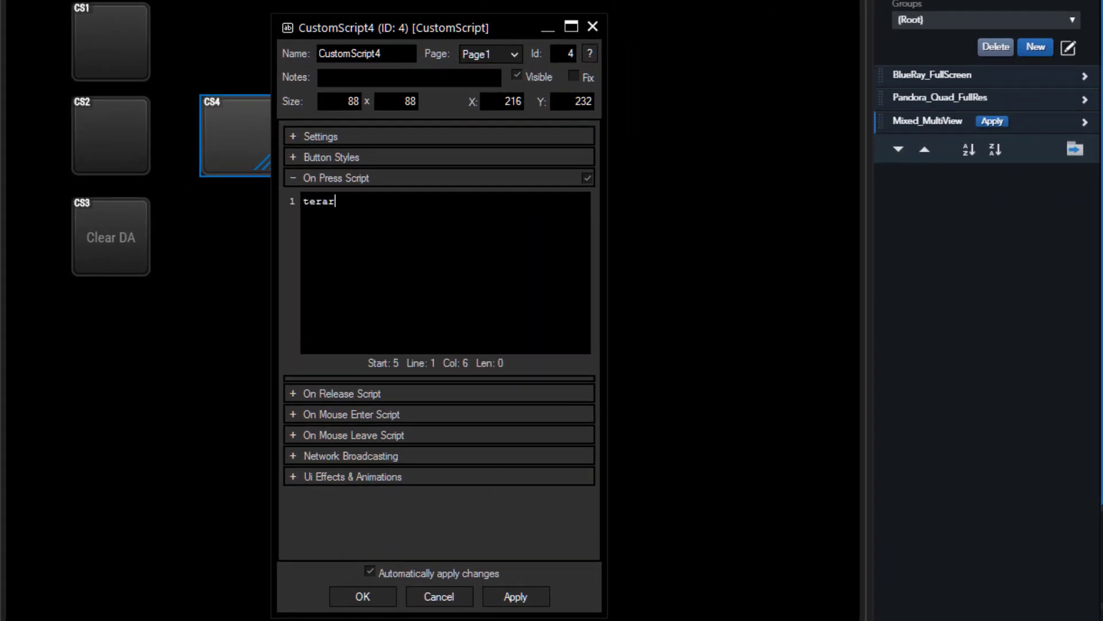
key("Down")
key("Return")
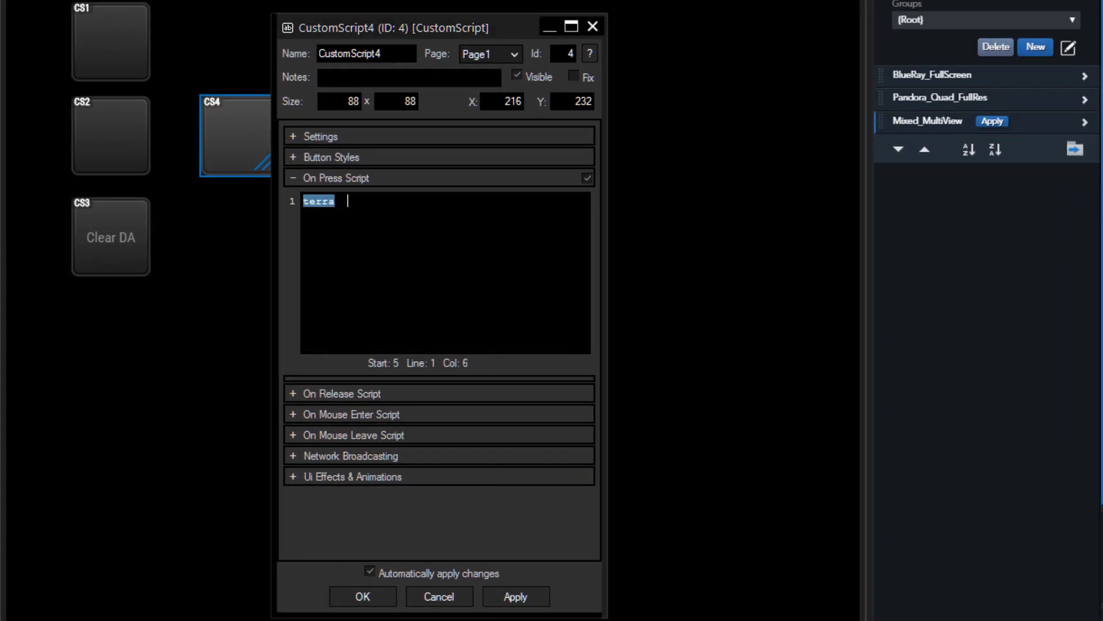
type(".swit")
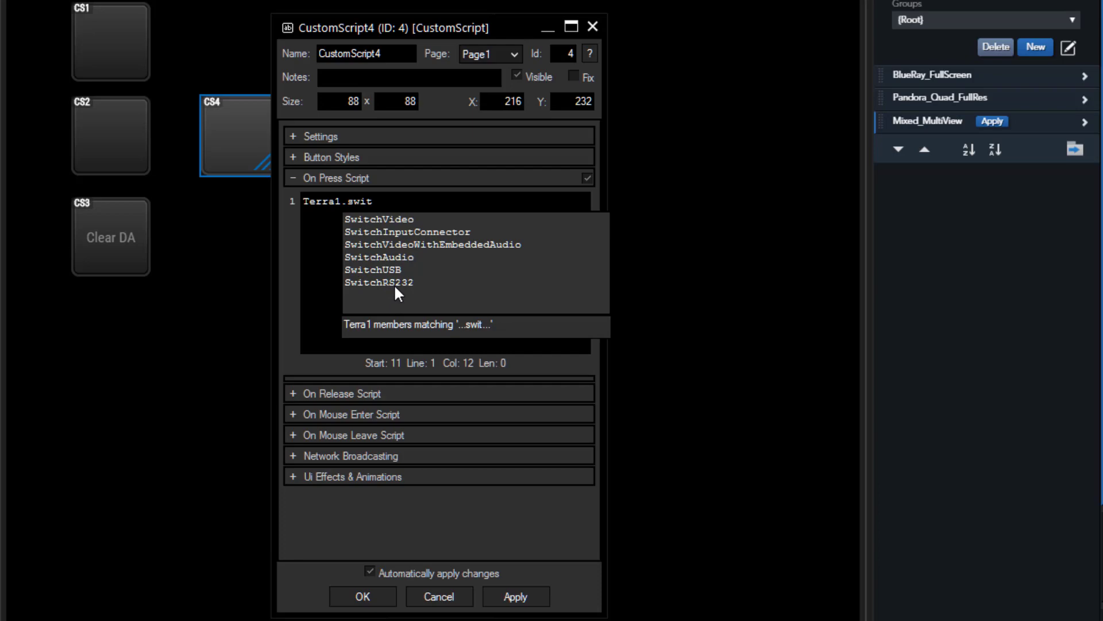
double_click(406, 220)
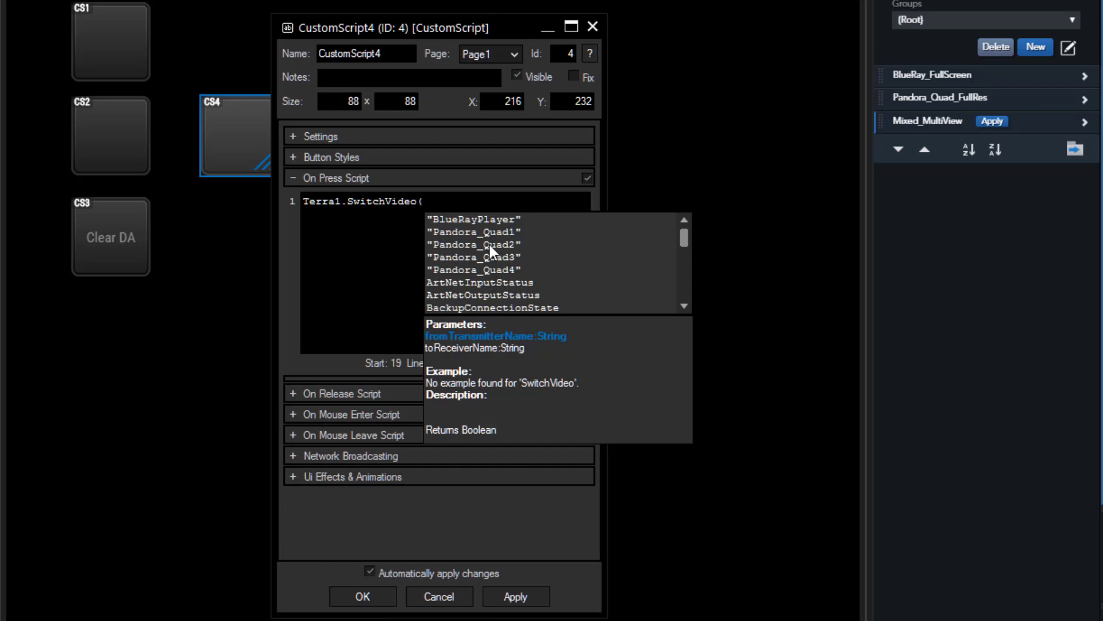
double_click(473, 219)
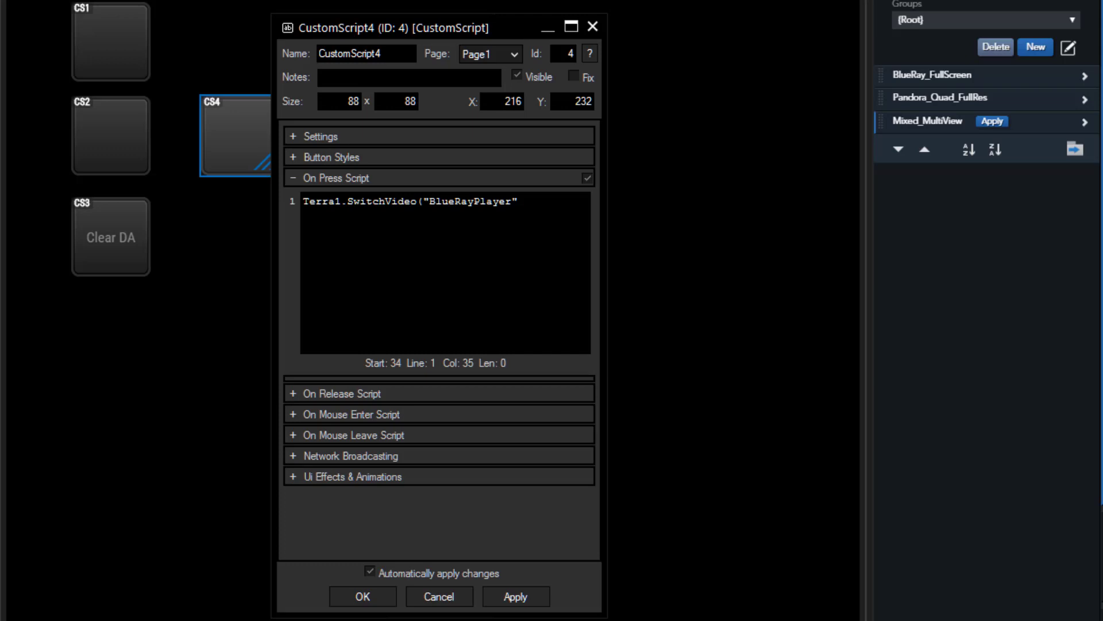
type(",")
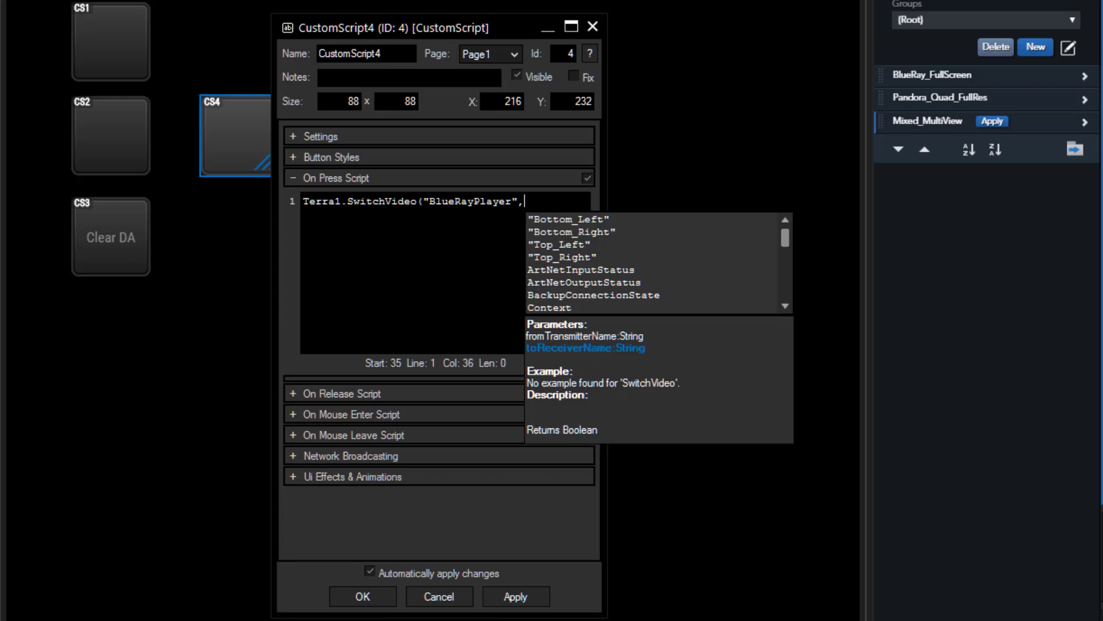
left_click(574, 232)
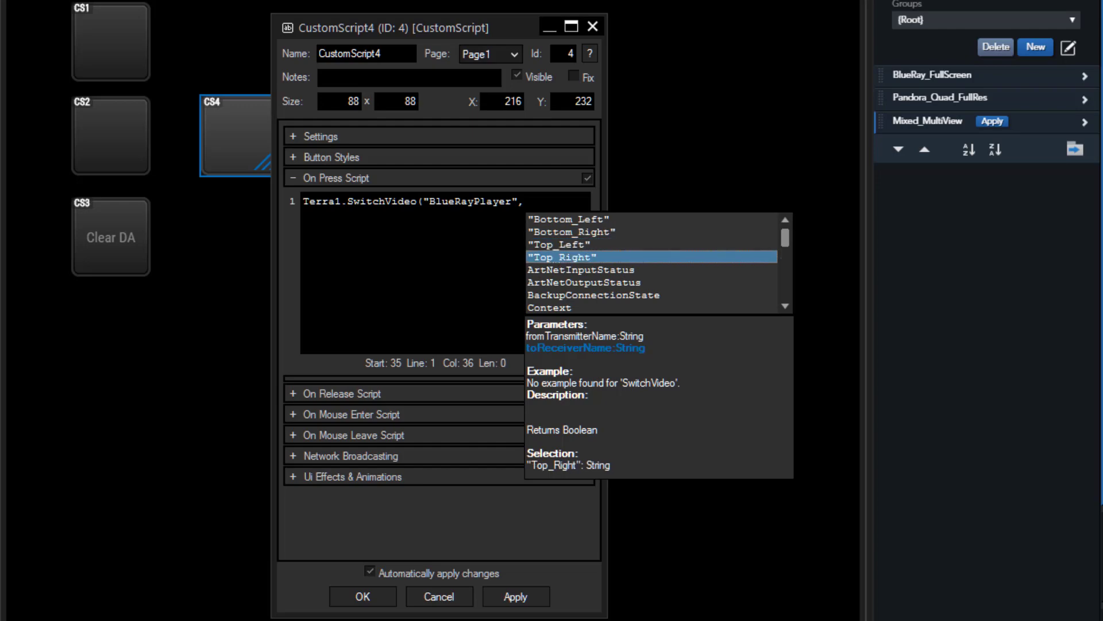
double_click(555, 258)
type(")")
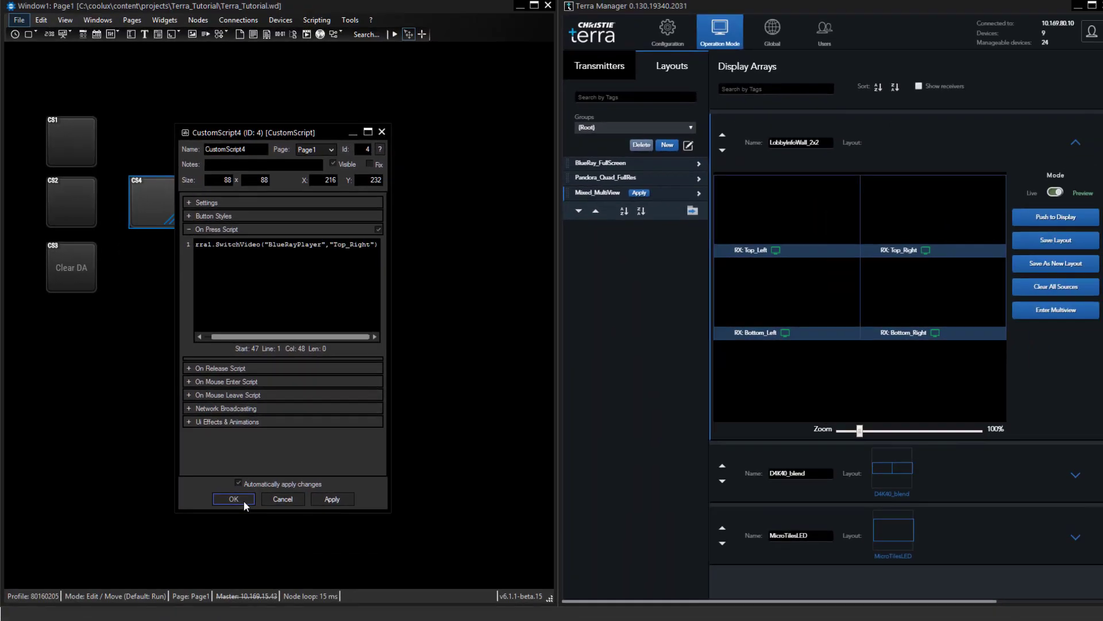
- Confirm CS4's script, switch the page to run mode, and test the CS4 button
left_click(363, 597)
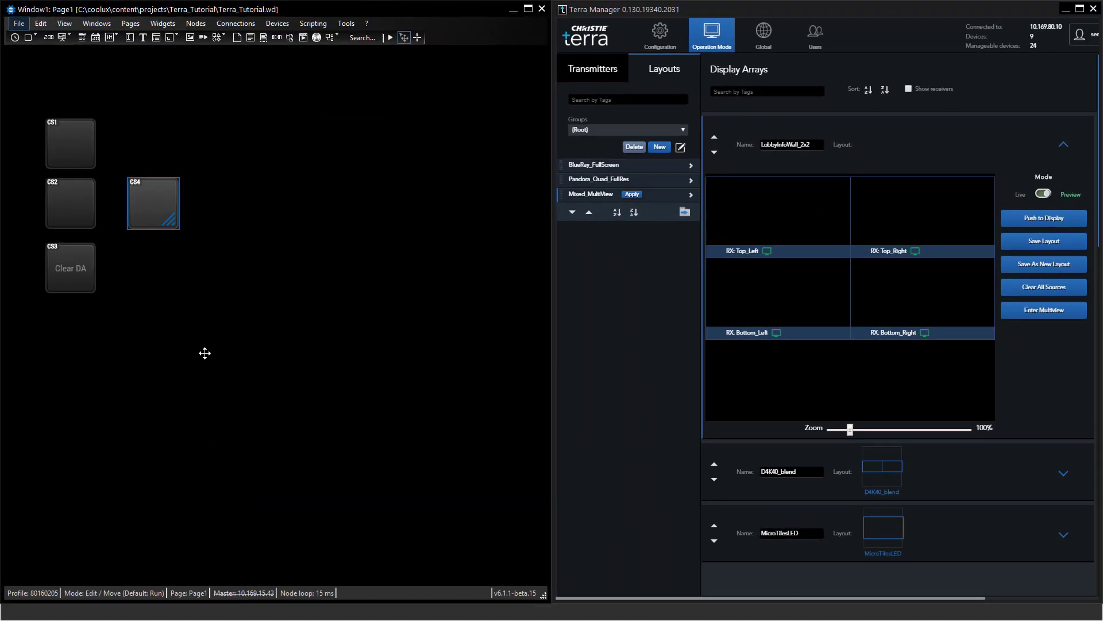
key("ctrl+e")
left_click(155, 223)
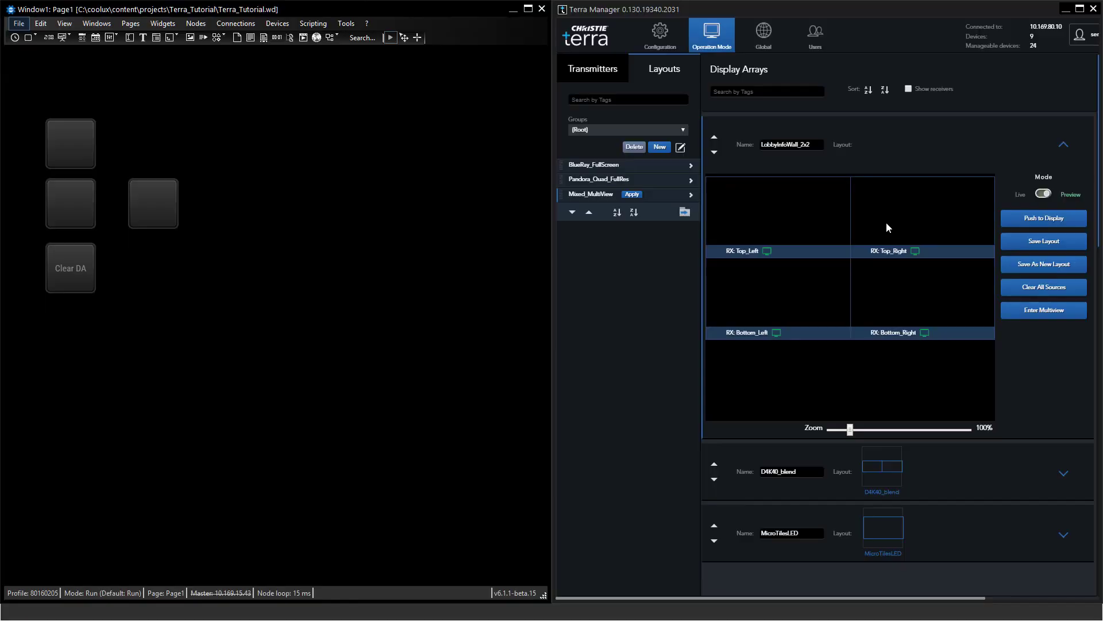
- Reapply Mixed_MultiView to LobbyInfoWall_2x2 in Terra Manager, then bring up CS4's options
mouse_move(642, 213)
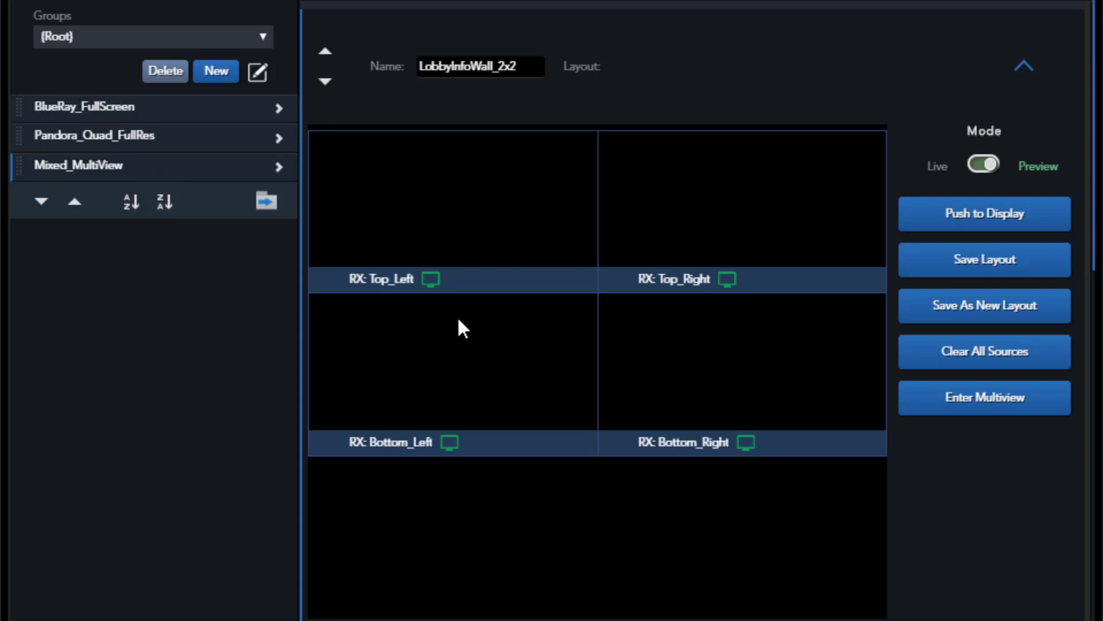
left_click(160, 166)
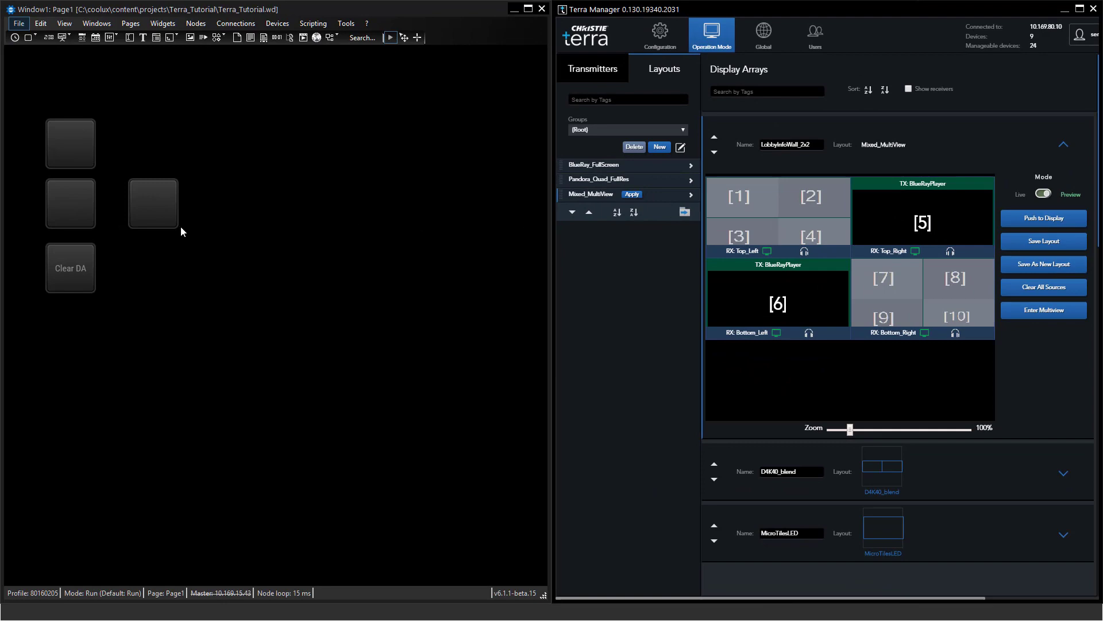
right_click(162, 206)
- Reopen CS4's On Press Script and replace the SwitchVideo call with ApplyVideoSource
left_click(191, 205)
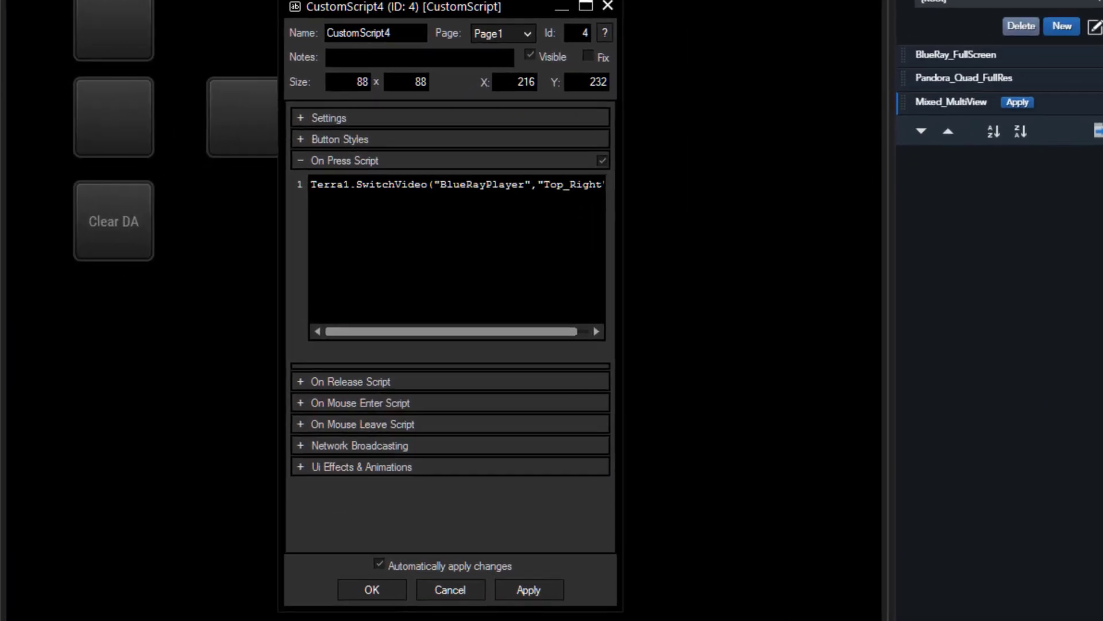
left_click(415, 184)
left_click_drag(356, 183, 604, 183)
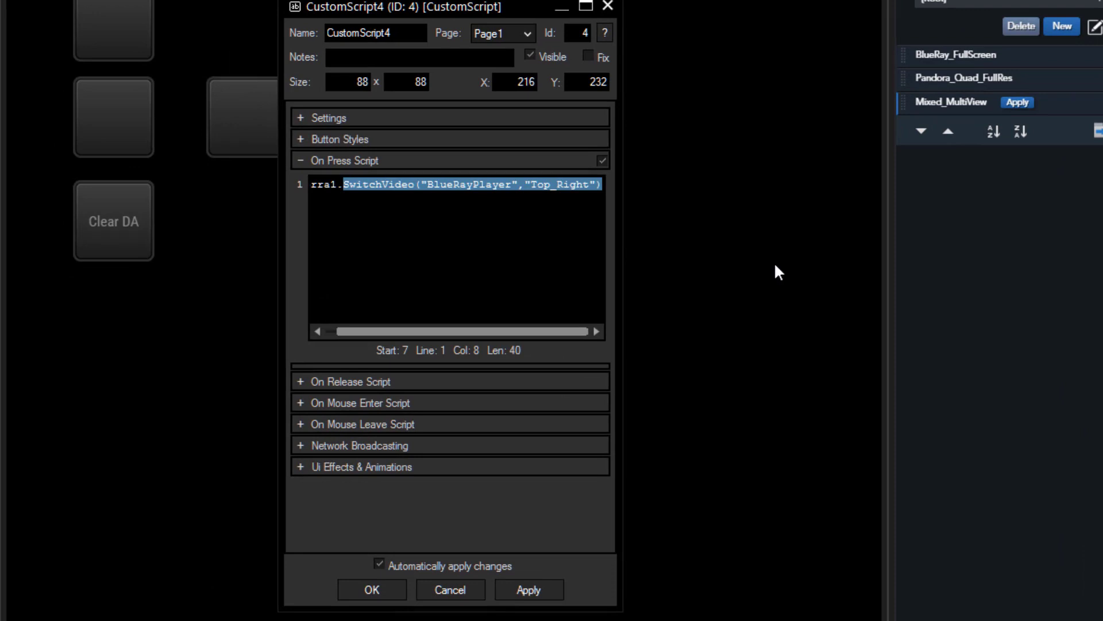
key("BackSpace")
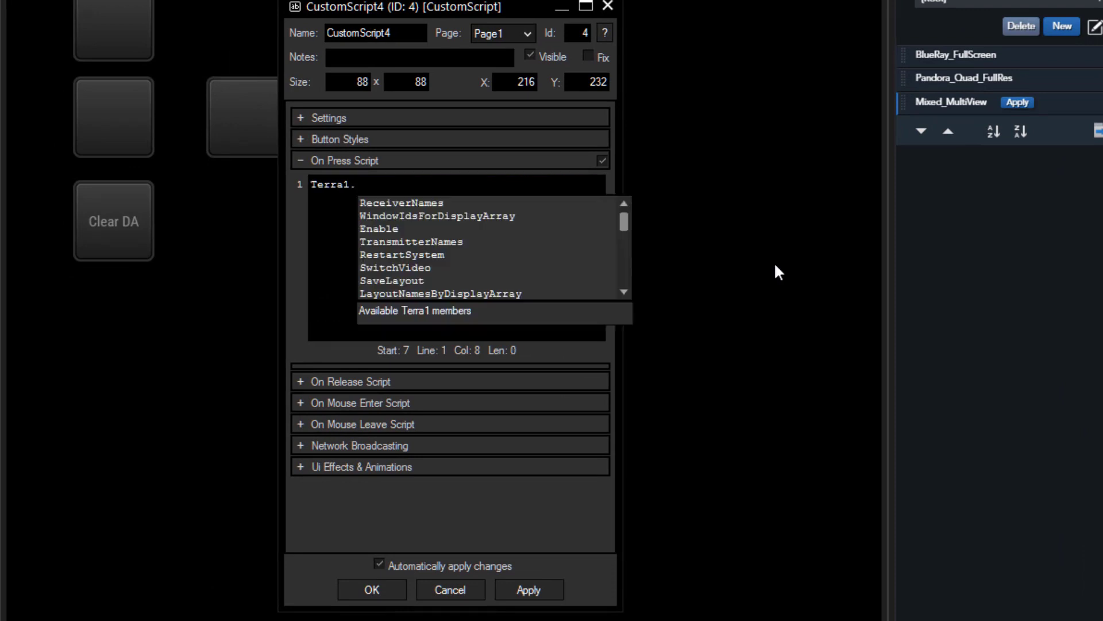
type("appl")
key("Down")
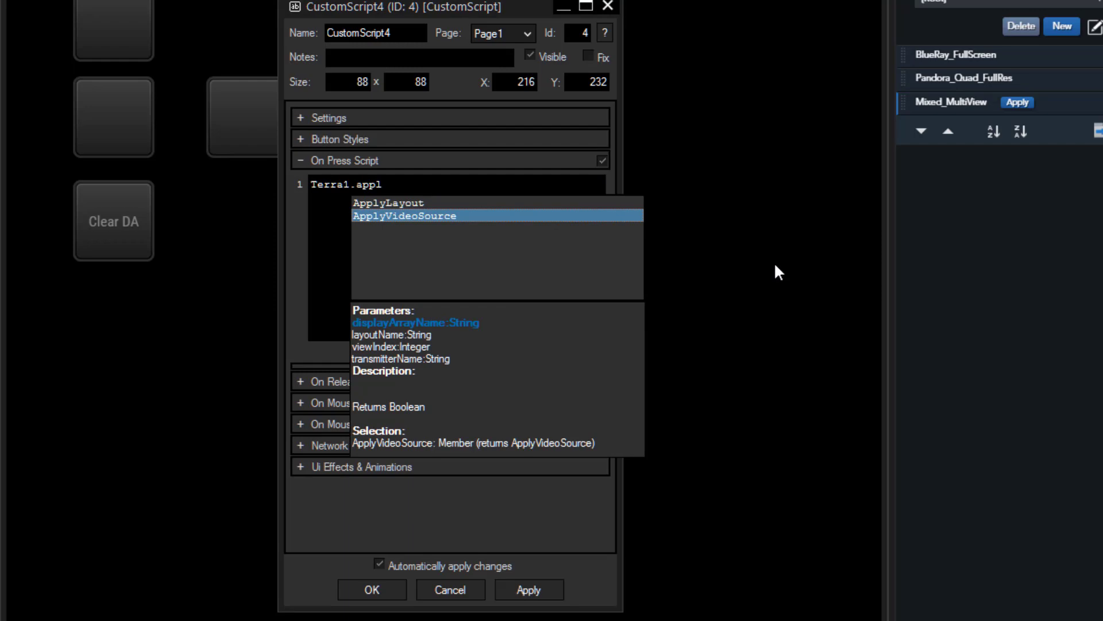
type("(")
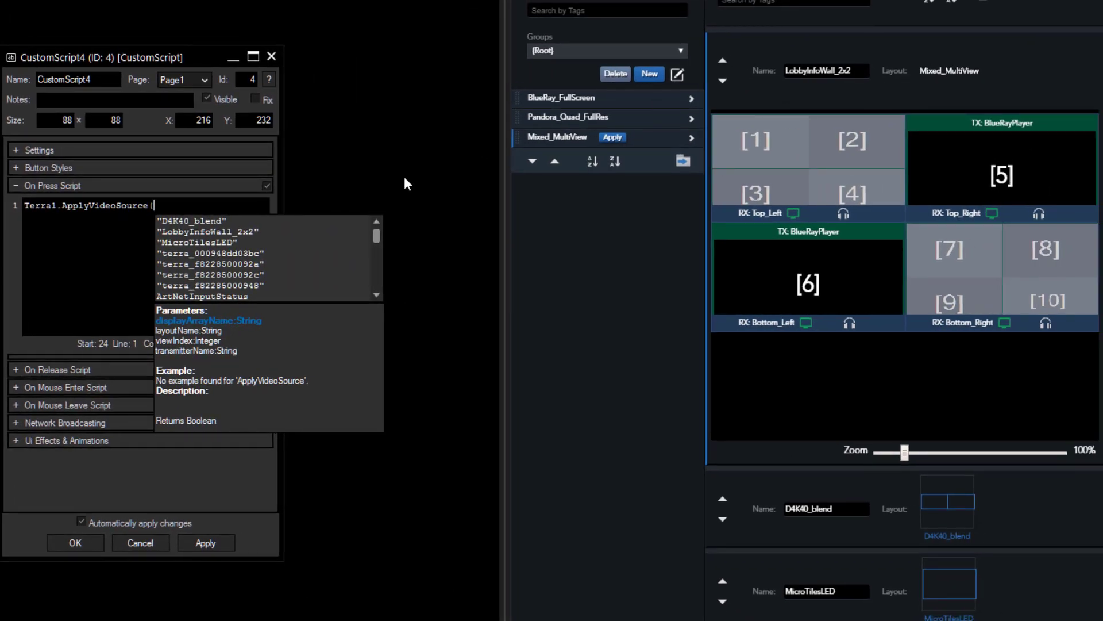
- Fill in ApplyVideoSource arguments: LobbyInfoWall_2x2, Mixed_MultiView, window 5, Pandora_Quad3
double_click(246, 232)
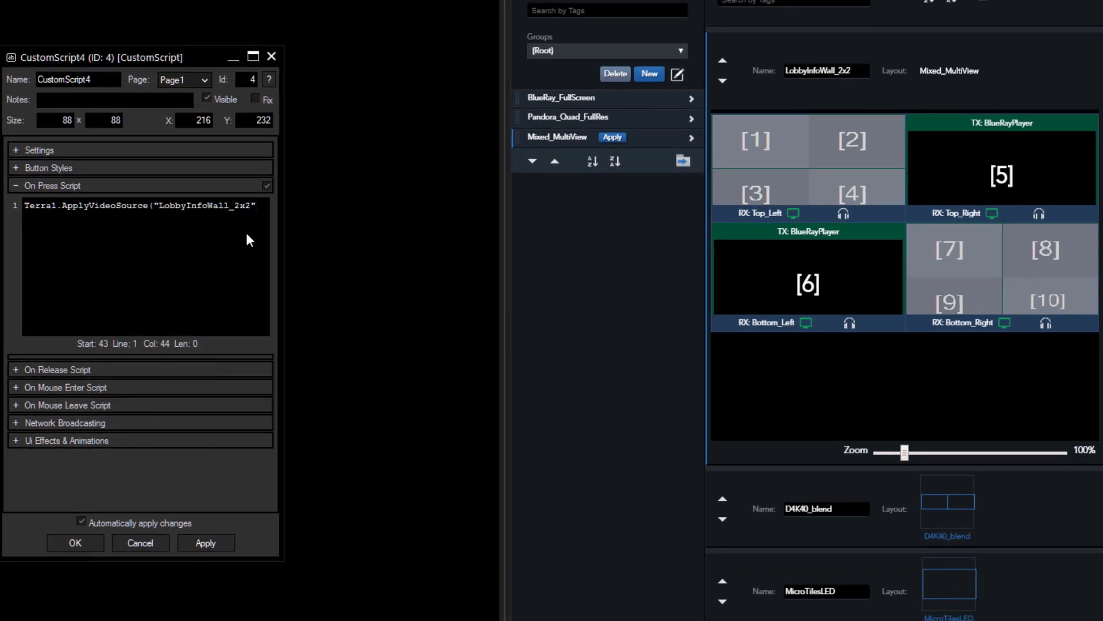
type(",")
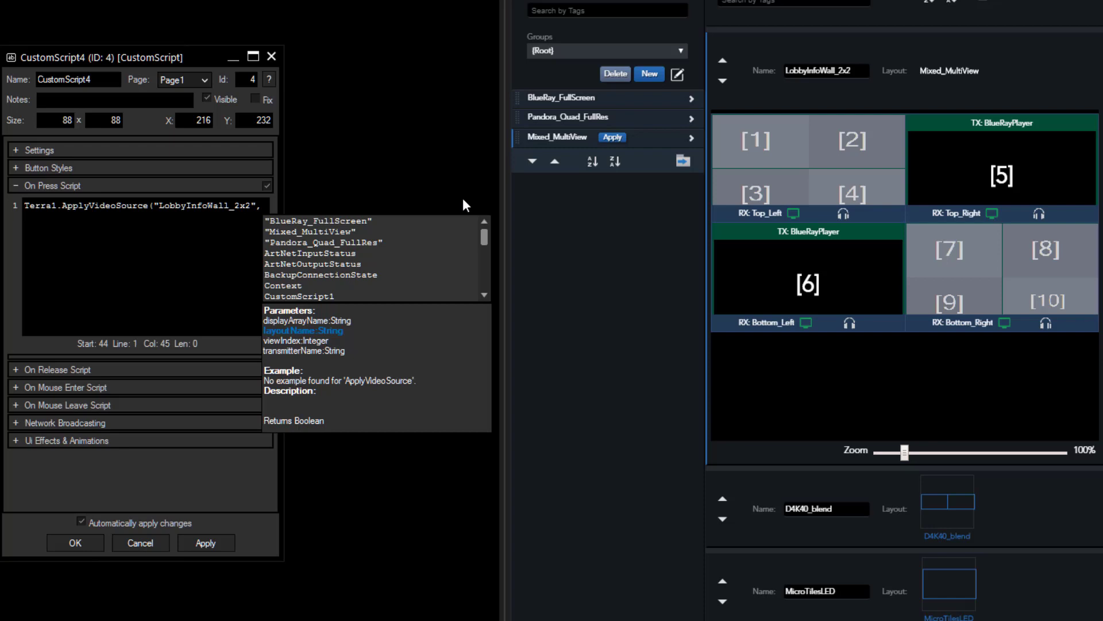
double_click(329, 231)
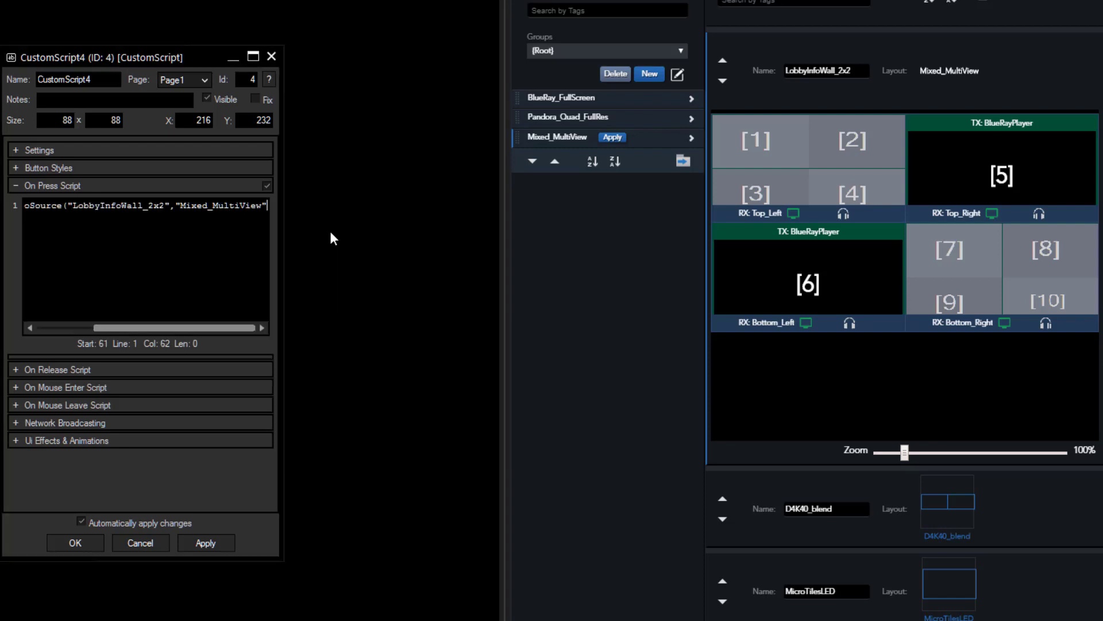
type(",")
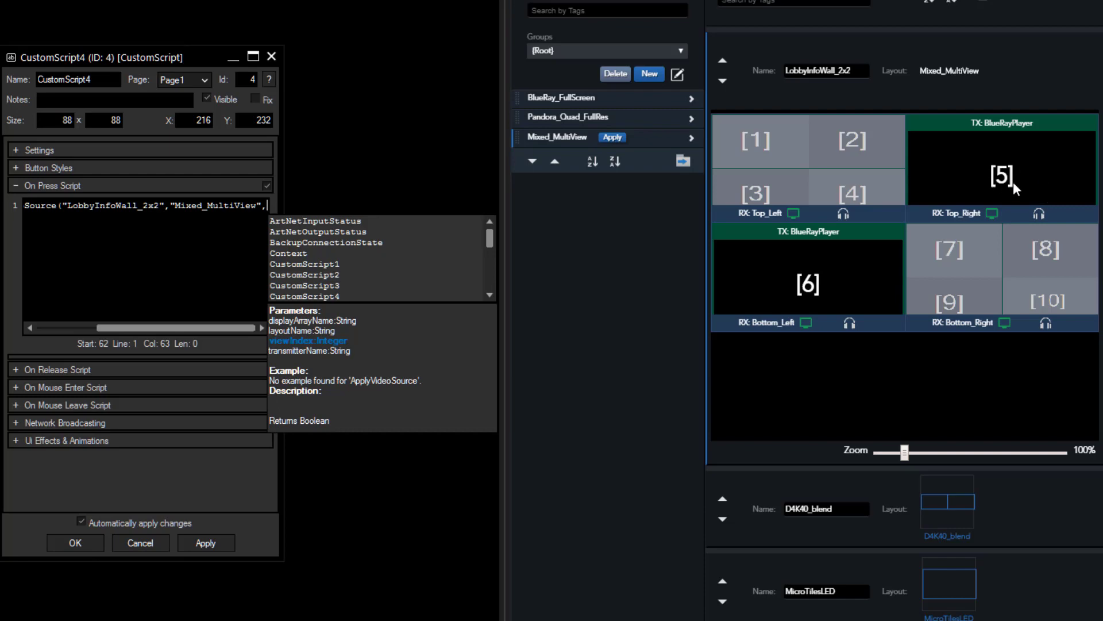
type("6")
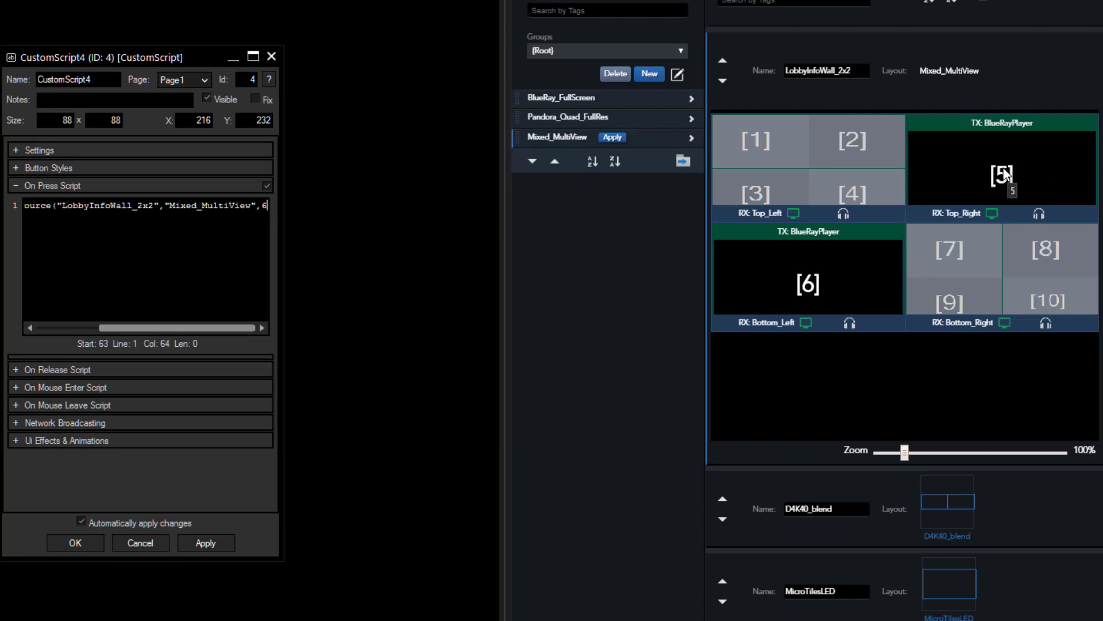
key("BackSpace")
type("5,")
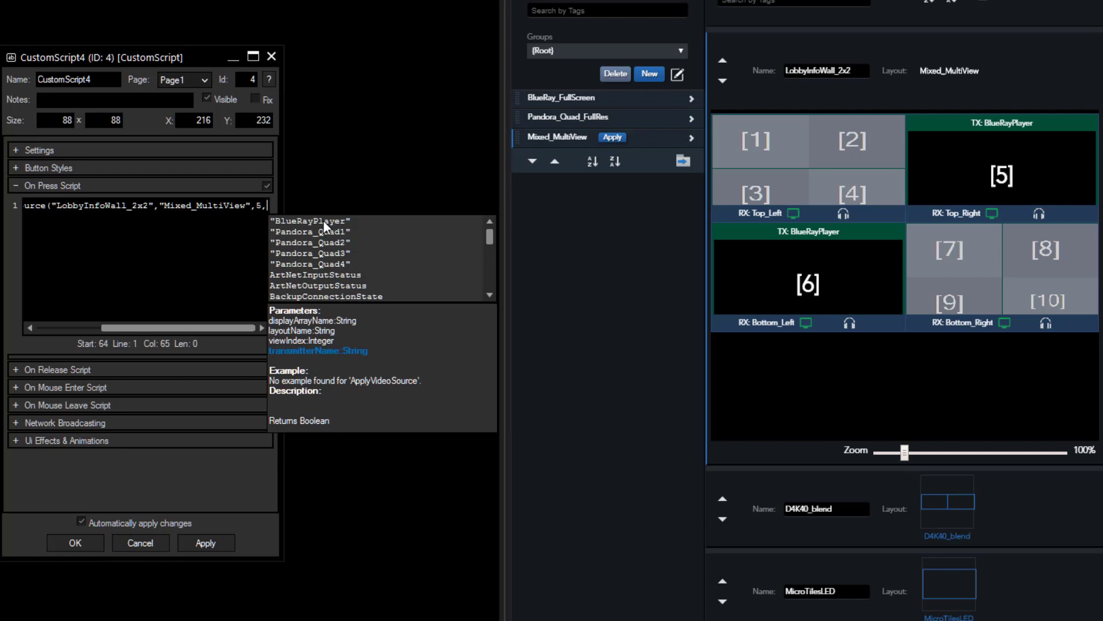
double_click(330, 252)
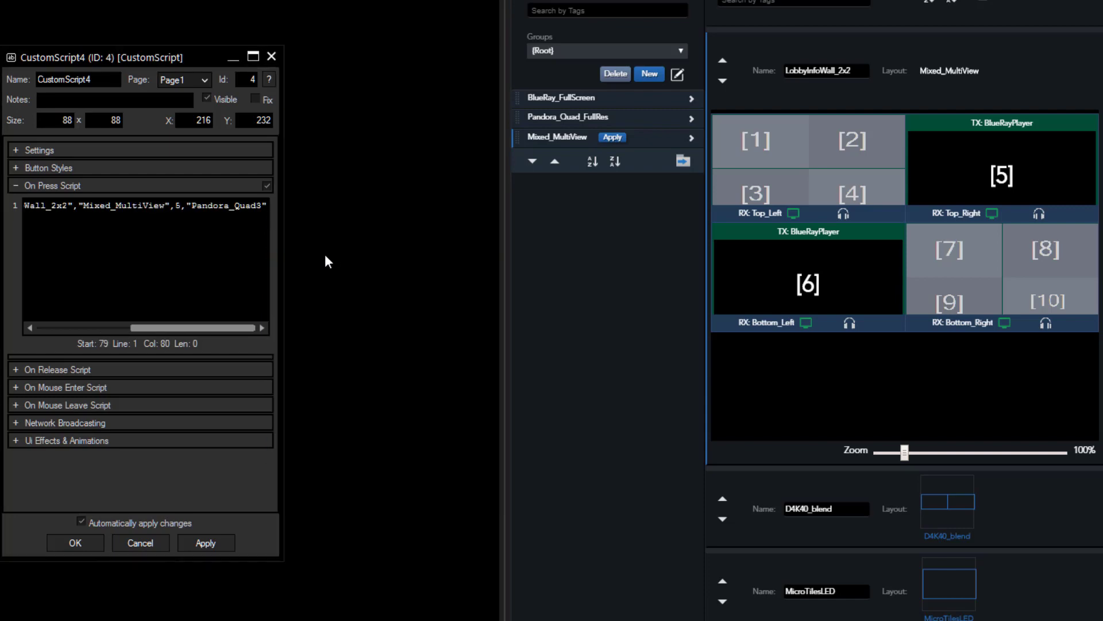
type(")")
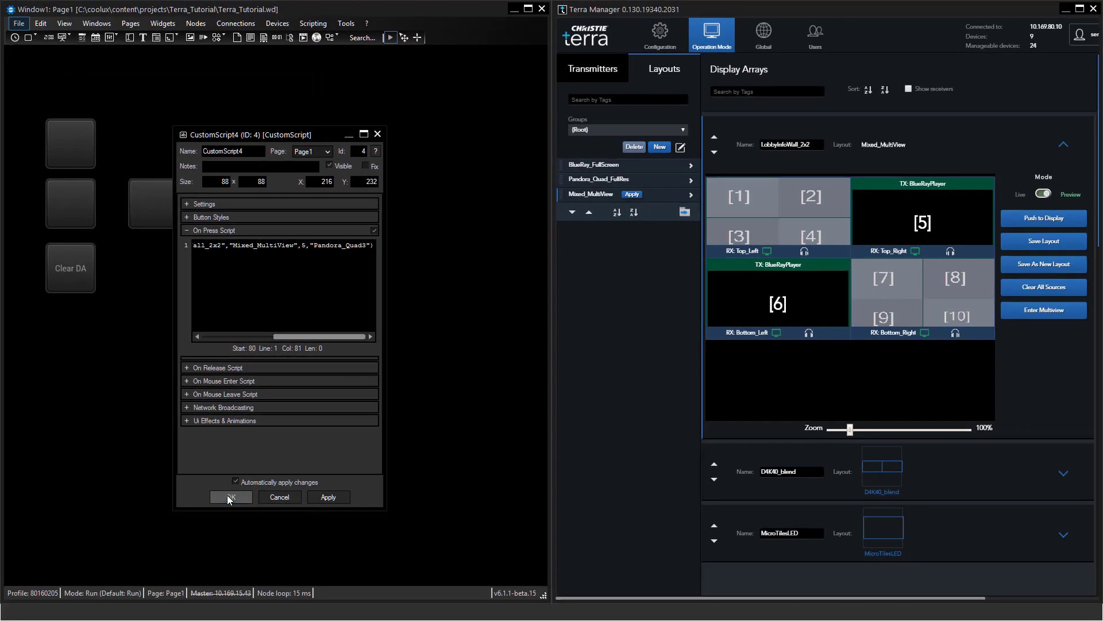
- Confirm the new script and run CS4 to put Pandora_Quad3 into window 5
left_click(97, 536)
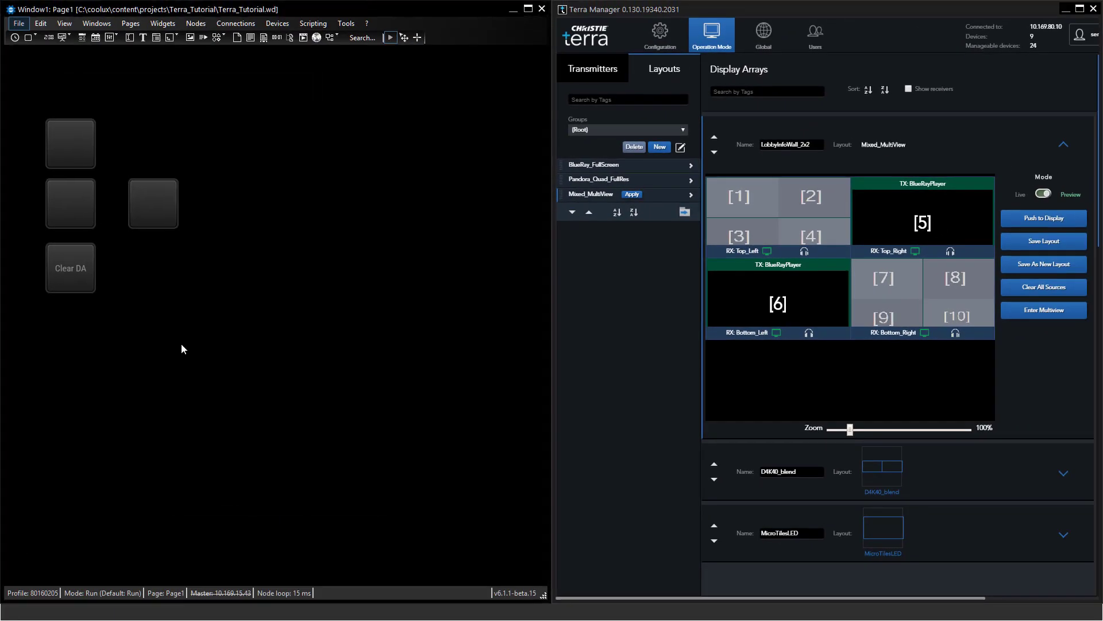
left_click(143, 202)
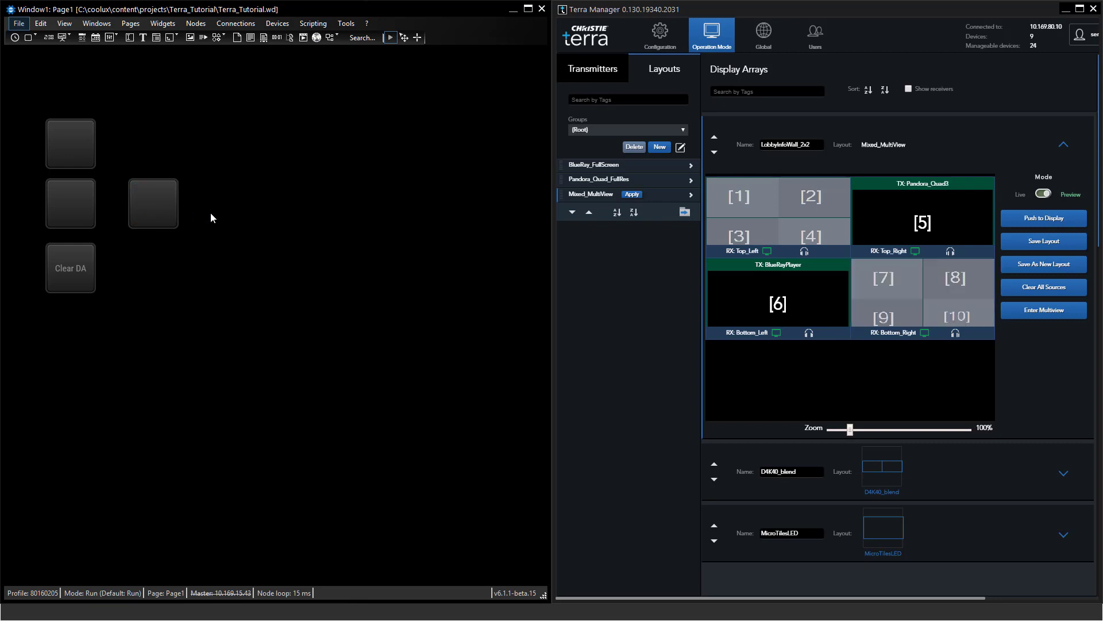